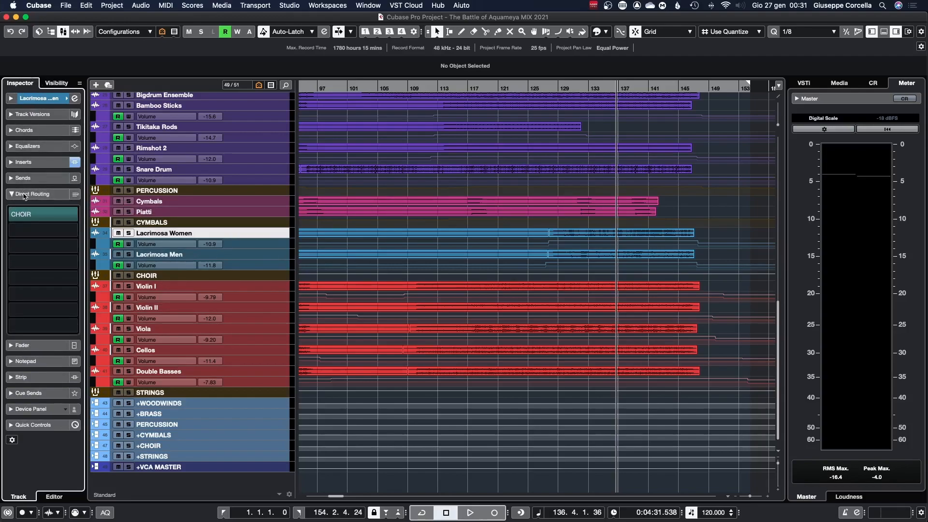
# Step: Activate summing mode in the Lacrimosa Women track's direct routing and open its CHOIR destination
pyautogui.click(74, 195)
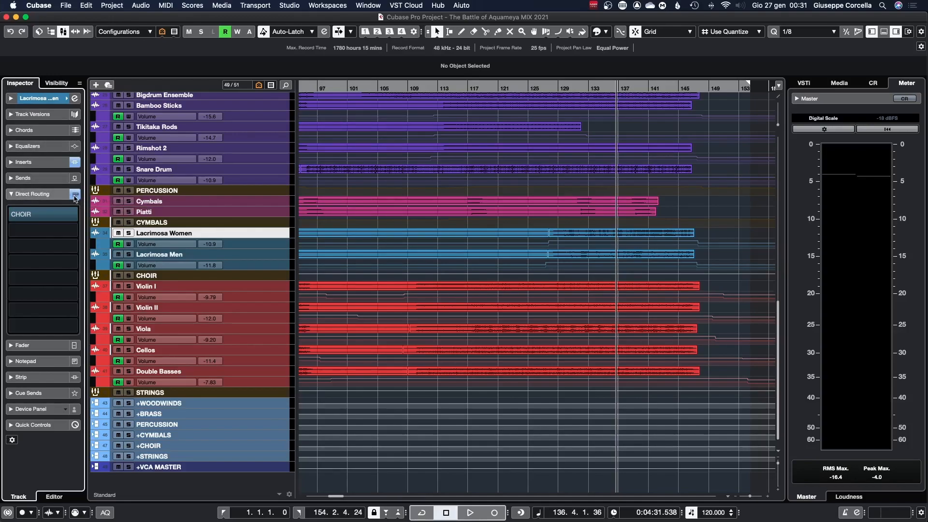
pyautogui.click(46, 216)
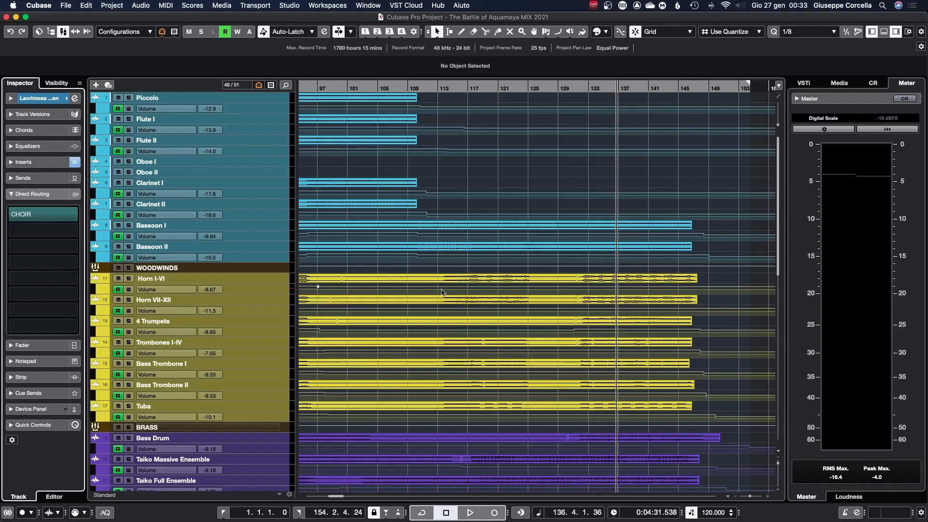
# Step: Scroll through the track list to review the instrument tracks and their group tracks
pyautogui.scroll(-1, 263, 214)
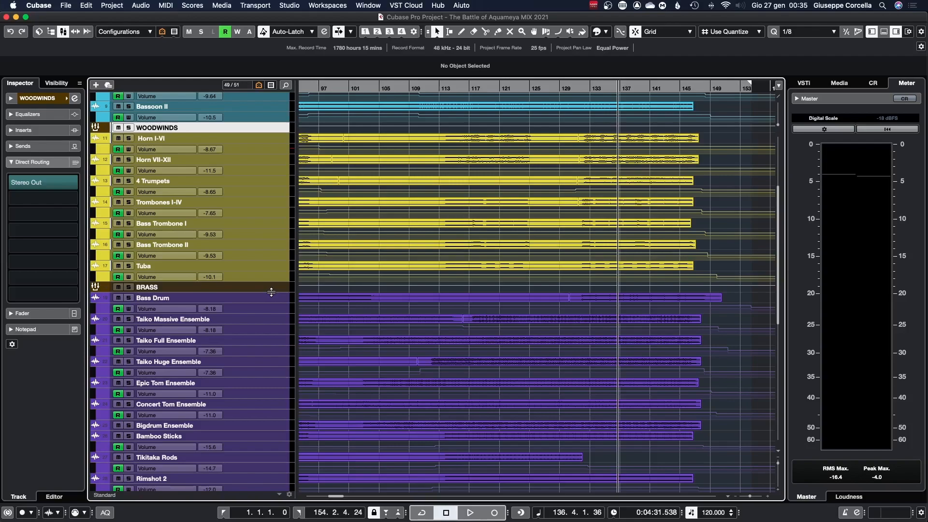
pyautogui.scroll(5, 274, 169)
pyautogui.scroll(1, 265, 133)
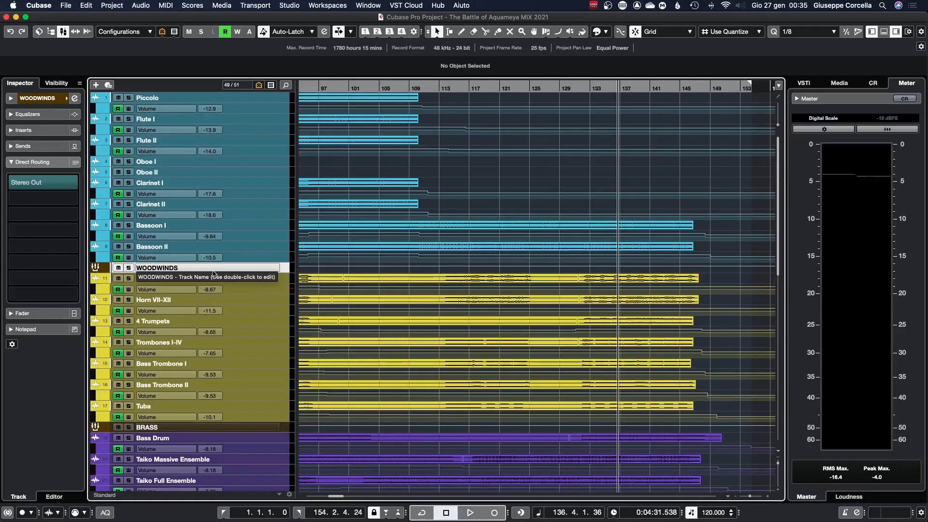
pyautogui.scroll(-4, 275, 195)
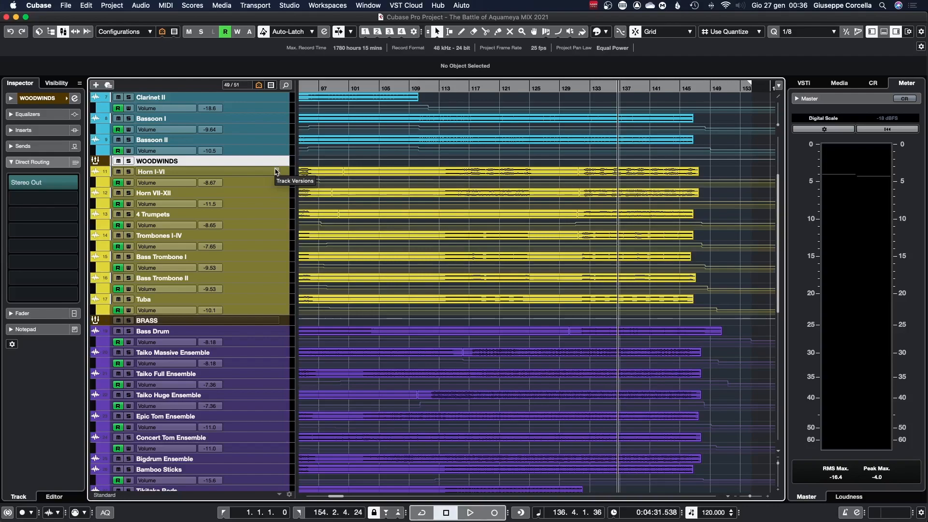
pyautogui.scroll(5, 437, 179)
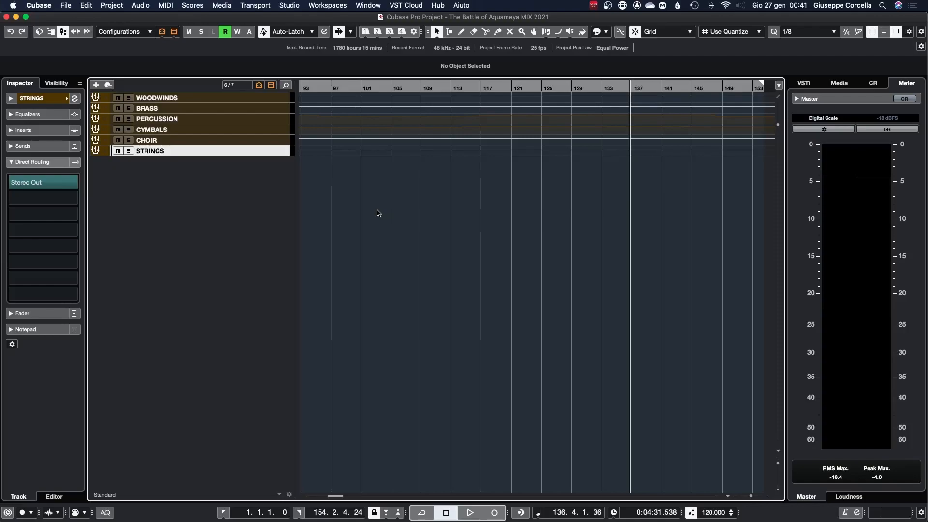
pyautogui.press('t')
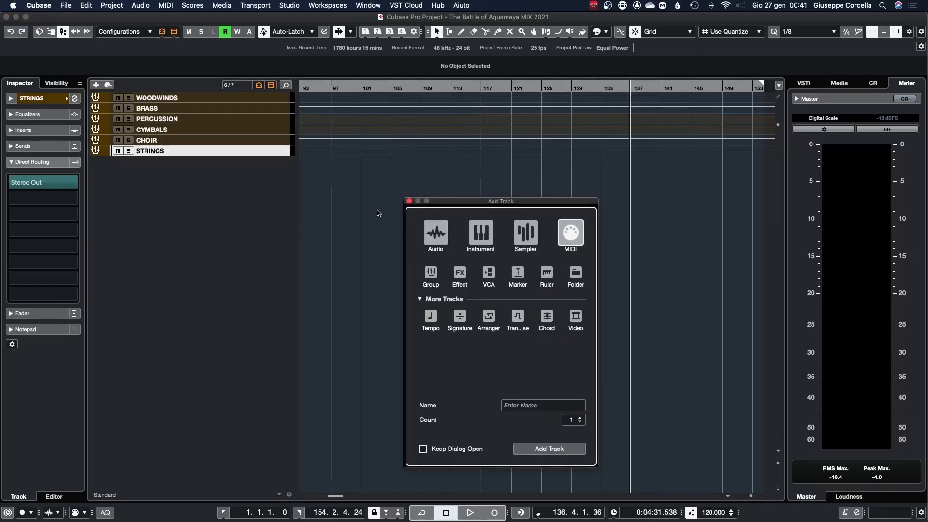
pyautogui.click(409, 202)
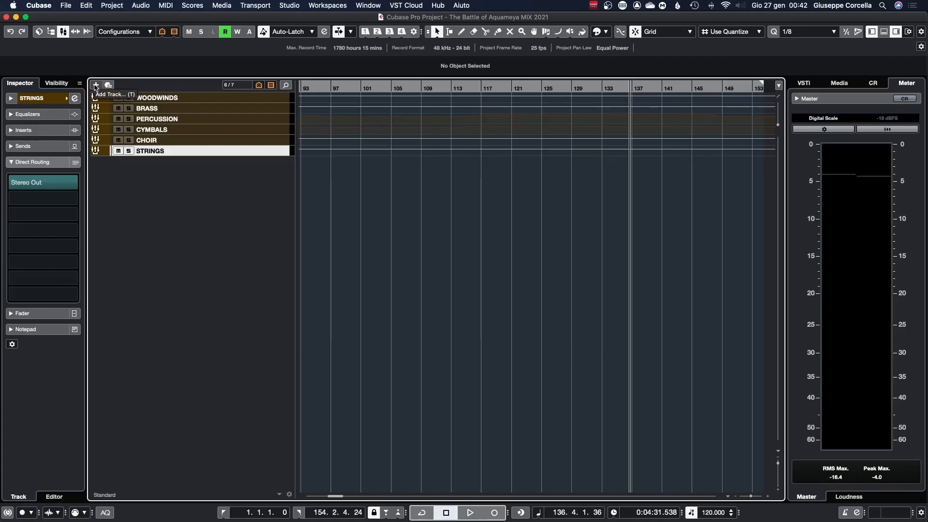
pyautogui.click(95, 85)
pyautogui.click(408, 201)
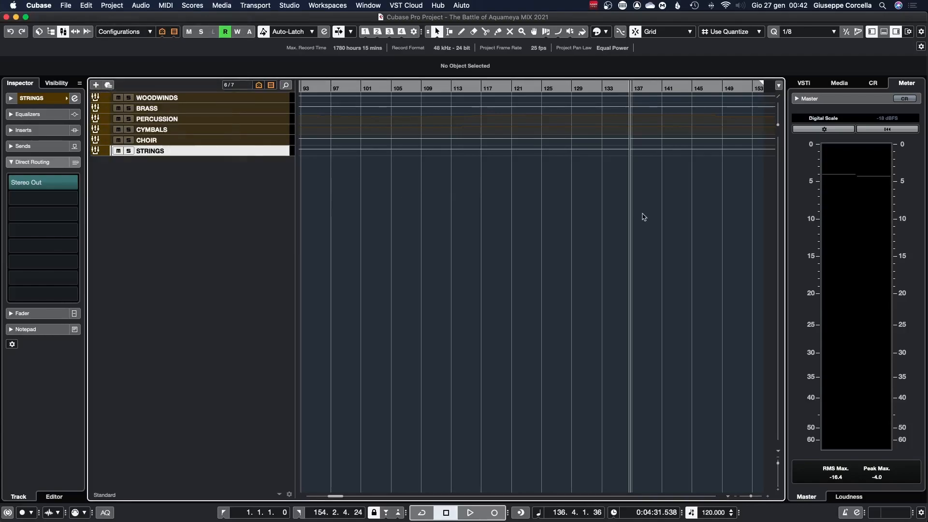
# Step: Add four stereo group tracks created inside a folder
pyautogui.click(115, 5)
pyautogui.moveTo(138, 23)
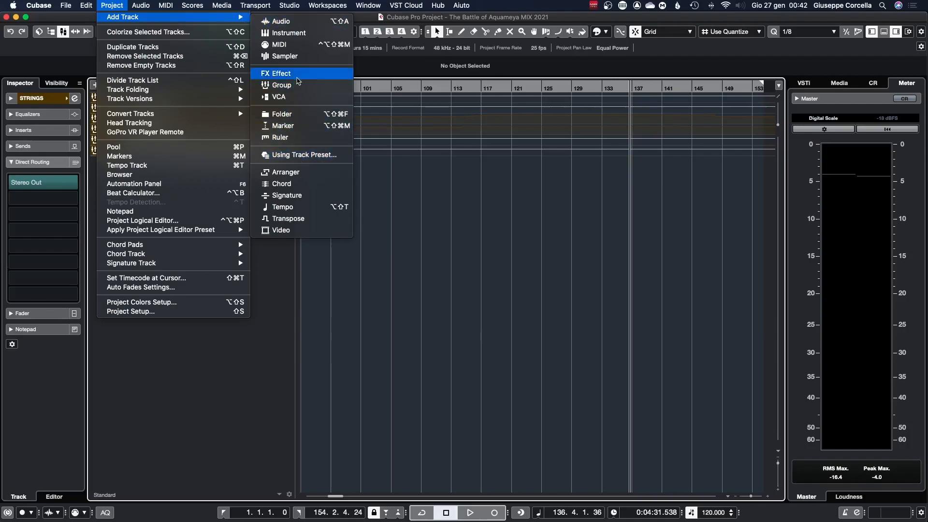
pyautogui.click(299, 85)
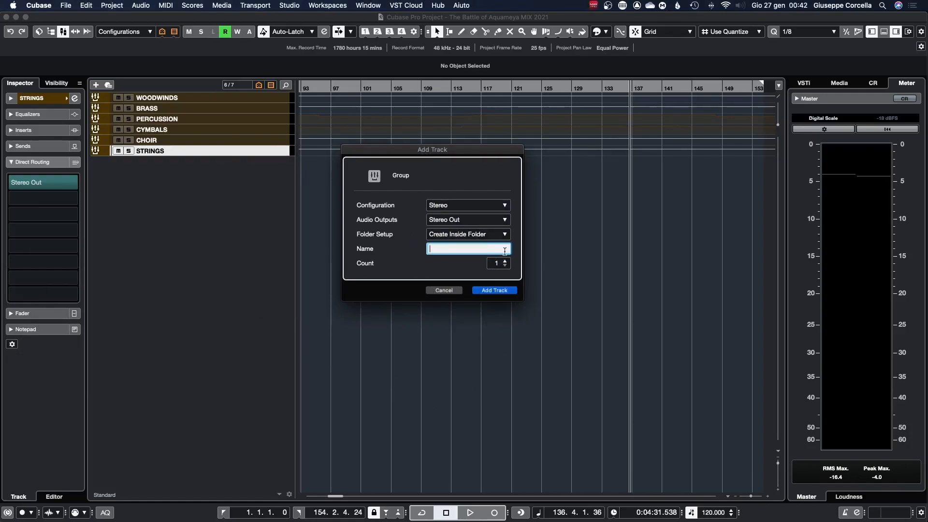
pyautogui.click(444, 290)
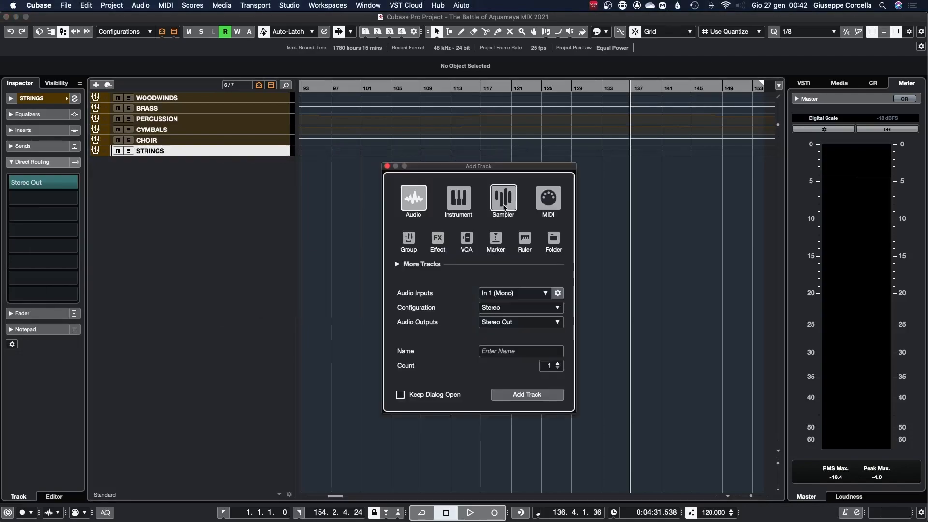
pyautogui.click(408, 238)
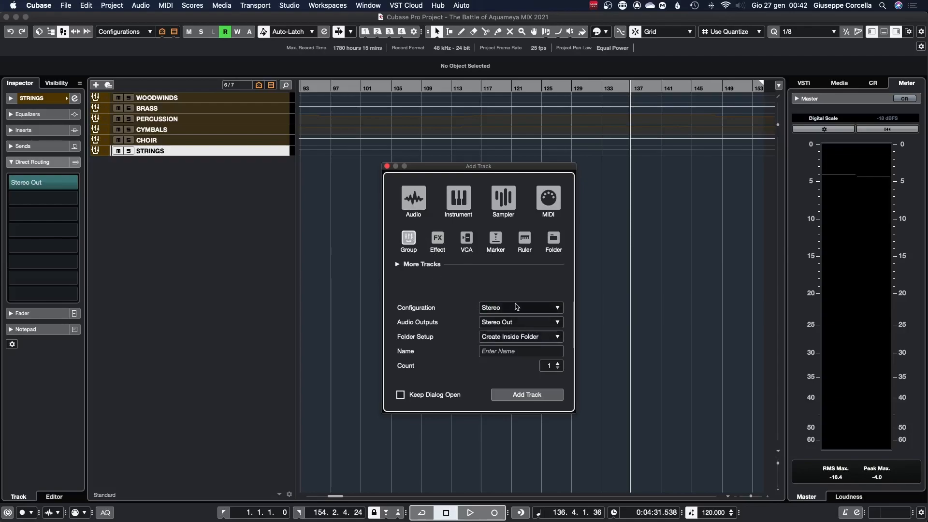
pyautogui.click(547, 366)
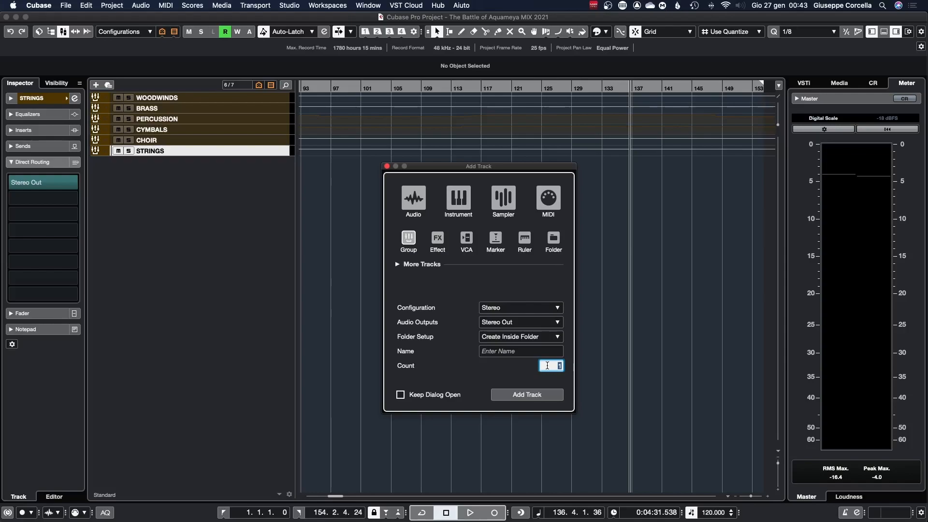
pyautogui.write('4')
pyautogui.click(540, 394)
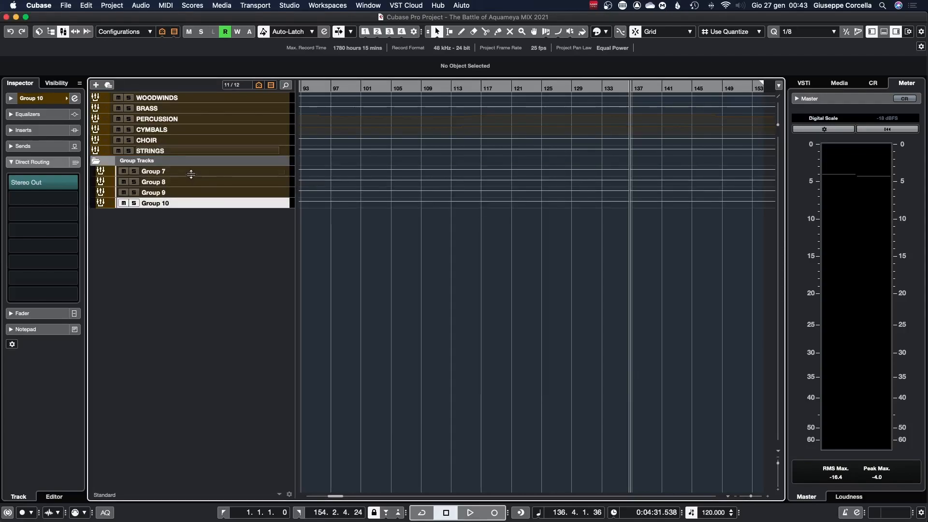
# Step: Rename the four new groups Song Full Mix, Song NO CHOIR, Song NO PERC and Song WITH CLICK
pyautogui.keyDown('shift'); pyautogui.click(192, 172); pyautogui.keyUp('shift')
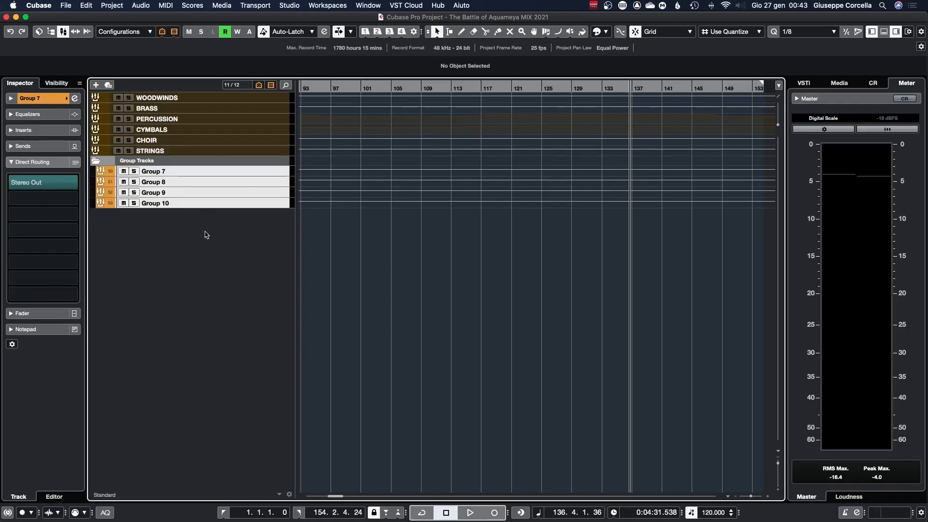
pyautogui.hotkey('shift', 'alt', 'r')
pyautogui.write('S')
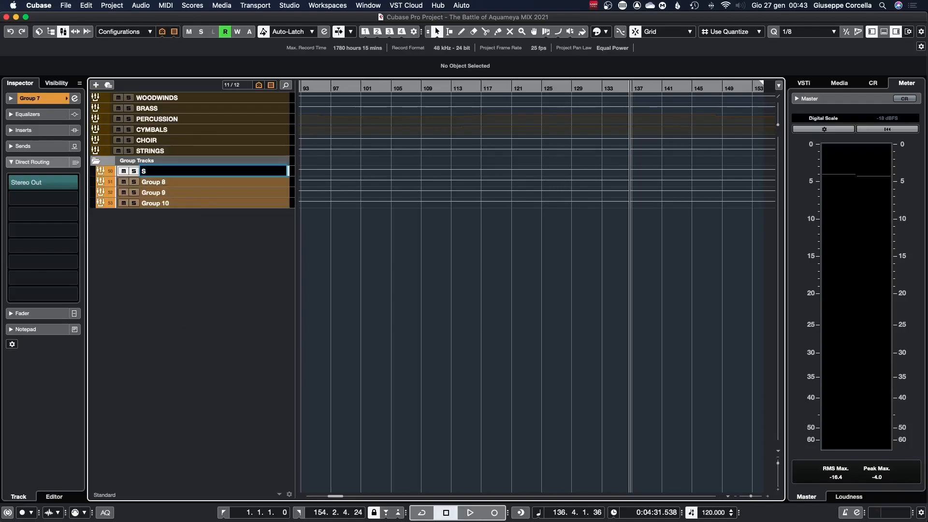
pyautogui.write('ong full Mix')
pyautogui.press('Tab')
pyautogui.write('Song NO CHOIR')
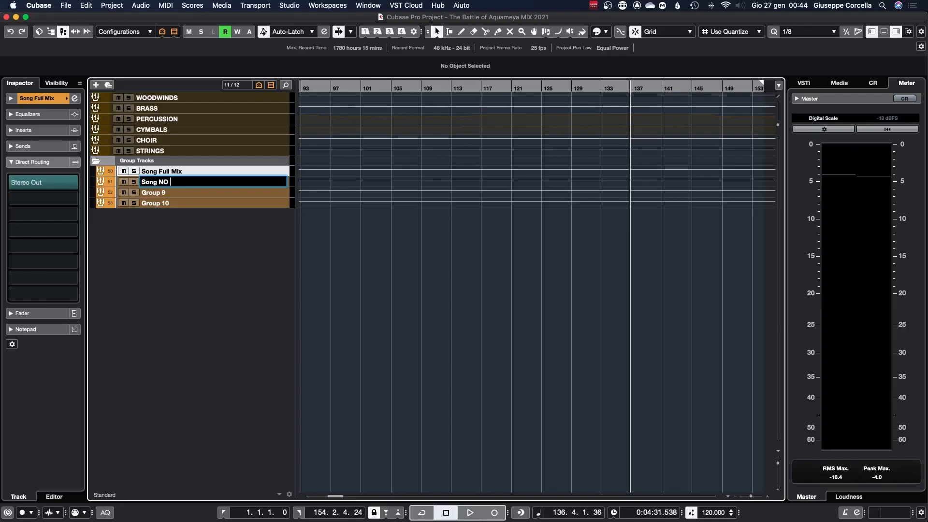
pyautogui.press('Tab')
pyautogui.write('Song')
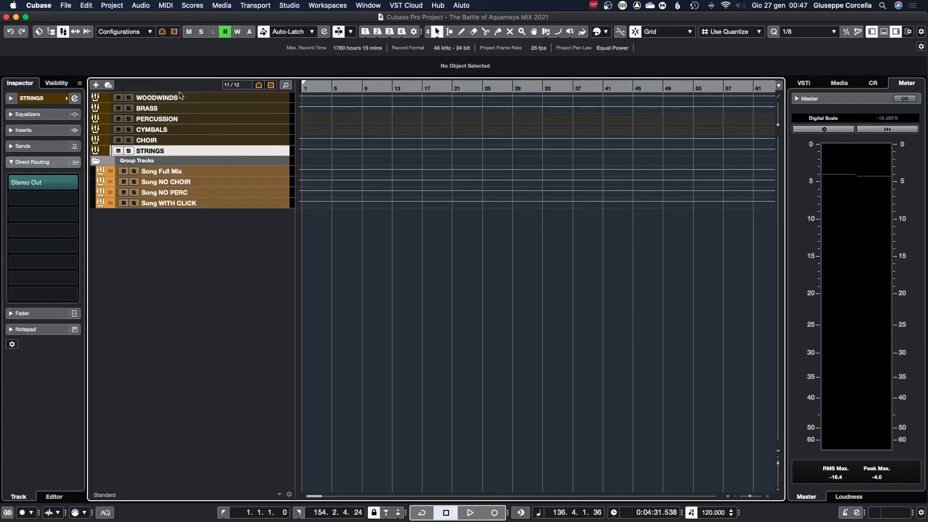
# Step: Enable direct routing summing mode on the six instrument groups and route them all to Song Full Mix
pyautogui.keyDown('shift'); pyautogui.click(210, 101); pyautogui.keyUp('shift')
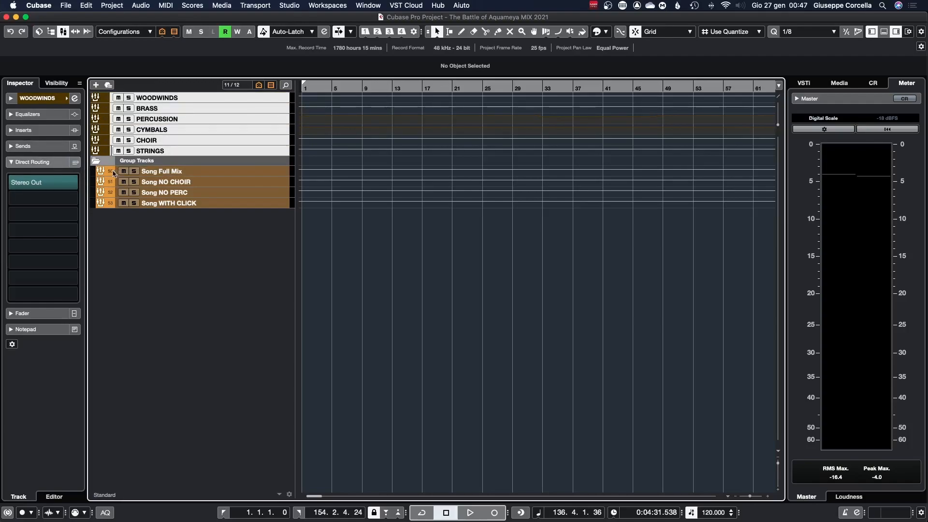
pyautogui.click(76, 163)
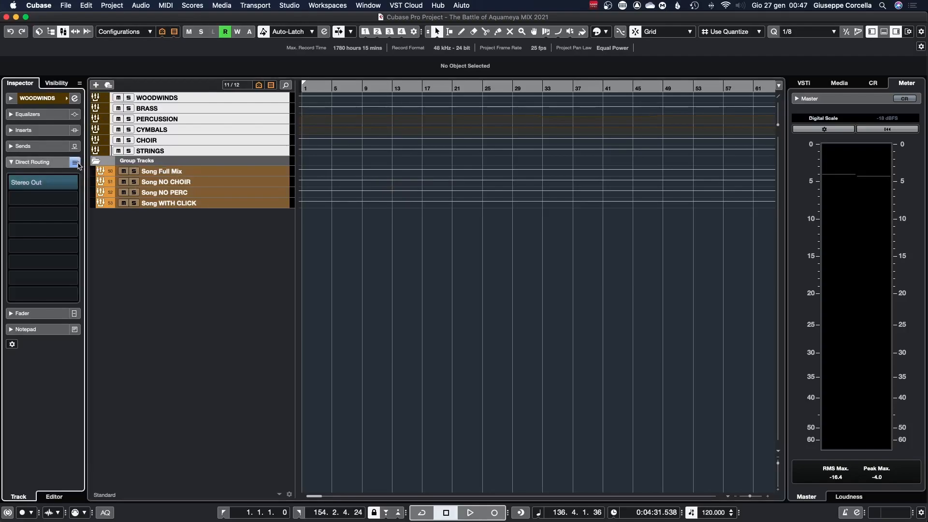
pyautogui.click(205, 150)
pyautogui.click(208, 141)
pyautogui.click(212, 131)
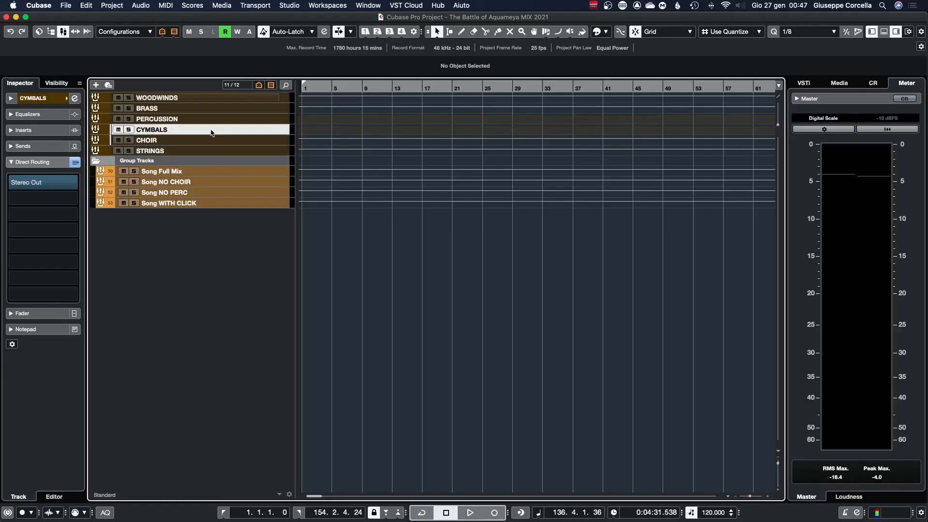
pyautogui.click(212, 120)
pyautogui.click(210, 129)
pyautogui.click(210, 140)
pyautogui.click(209, 150)
pyautogui.click(212, 141)
pyautogui.click(213, 131)
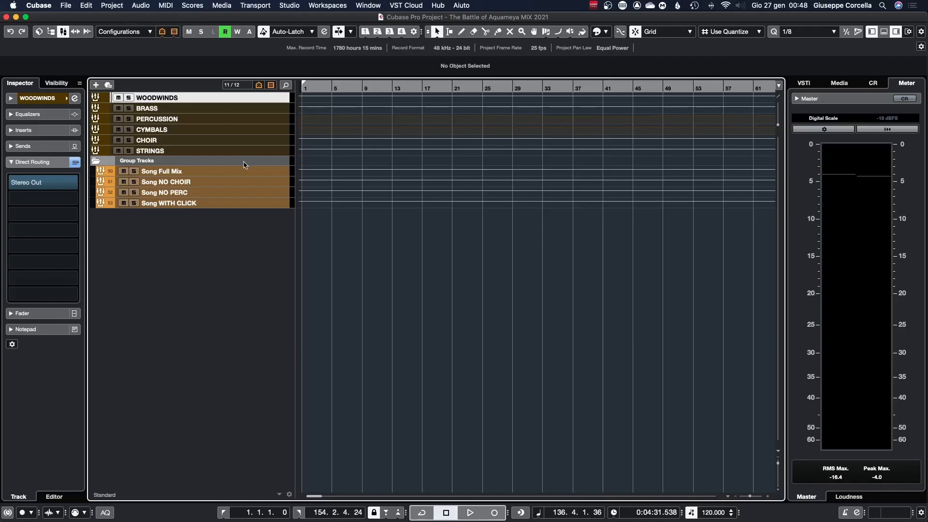
pyautogui.keyDown('shift'); pyautogui.click(222, 150); pyautogui.keyUp('shift')
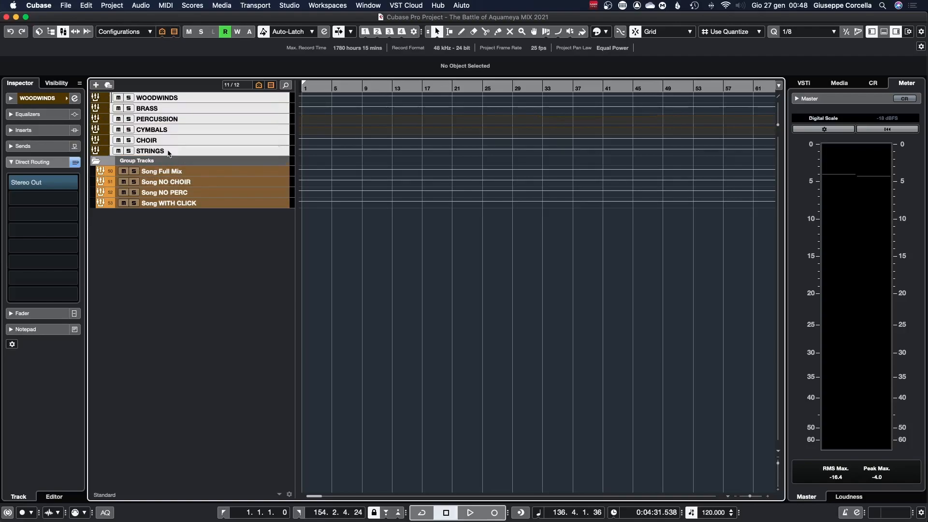
pyautogui.click(74, 199)
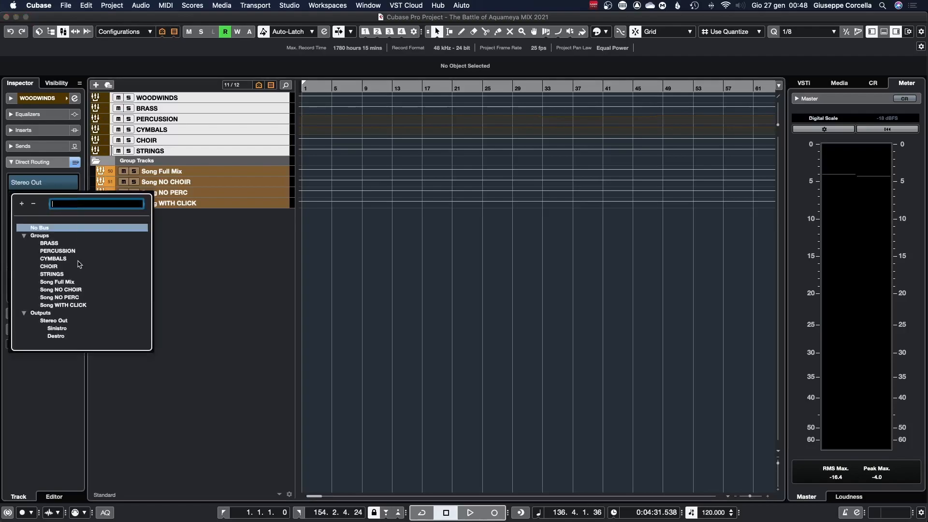
pyautogui.click(63, 284)
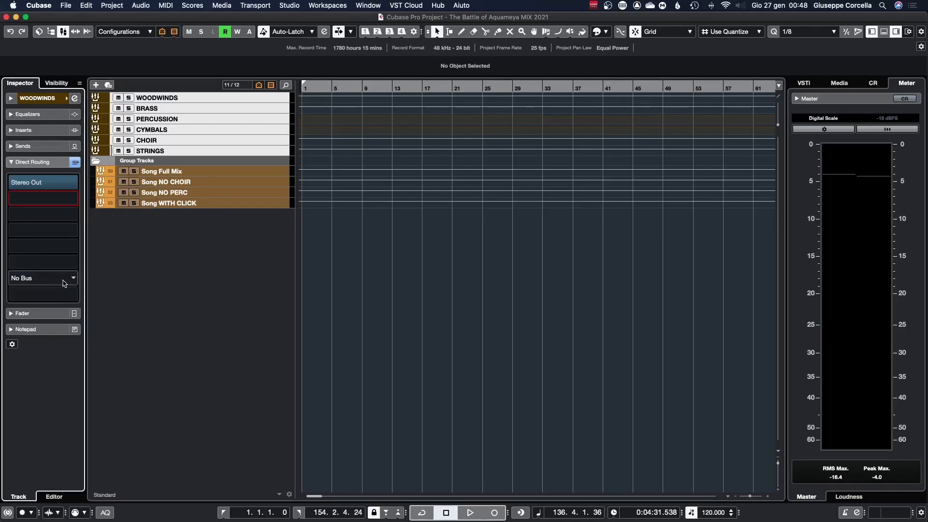
# Step: Select every instrument group except CHOIR and add Song NO CHOIR as a direct routing destination
pyautogui.click(193, 150)
pyautogui.click(196, 133)
pyautogui.click(202, 122)
pyautogui.click(202, 112)
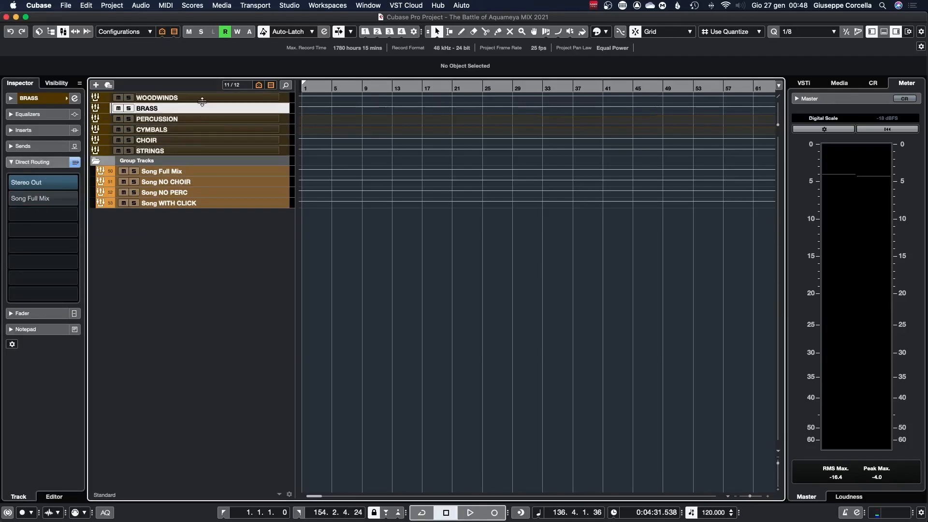
pyautogui.click(202, 100)
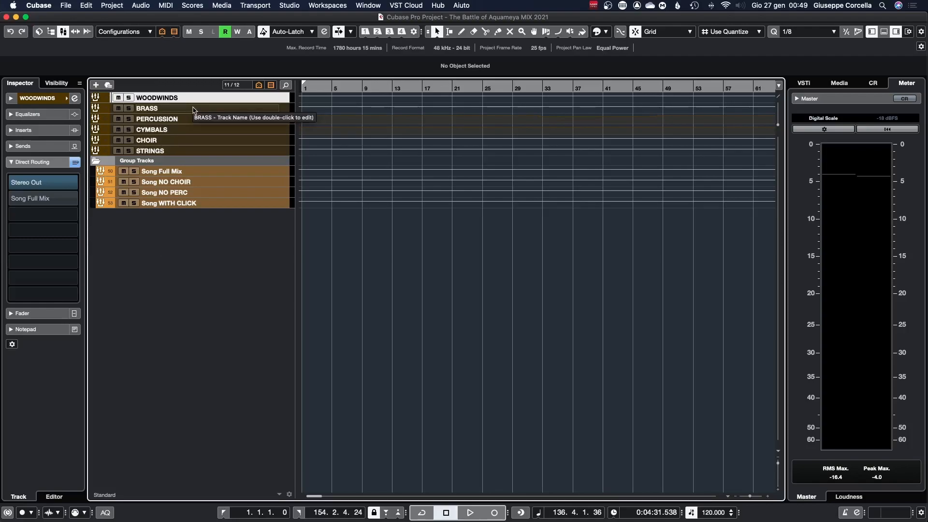
pyautogui.keyDown('shift'); pyautogui.click(193, 109); pyautogui.keyUp('shift')
pyautogui.keyDown('shift'); pyautogui.click(196, 120); pyautogui.keyUp('shift')
pyautogui.keyDown('shift'); pyautogui.click(198, 129); pyautogui.keyUp('shift')
pyautogui.keyDown('super'); pyautogui.click(198, 151); pyautogui.keyUp('super')
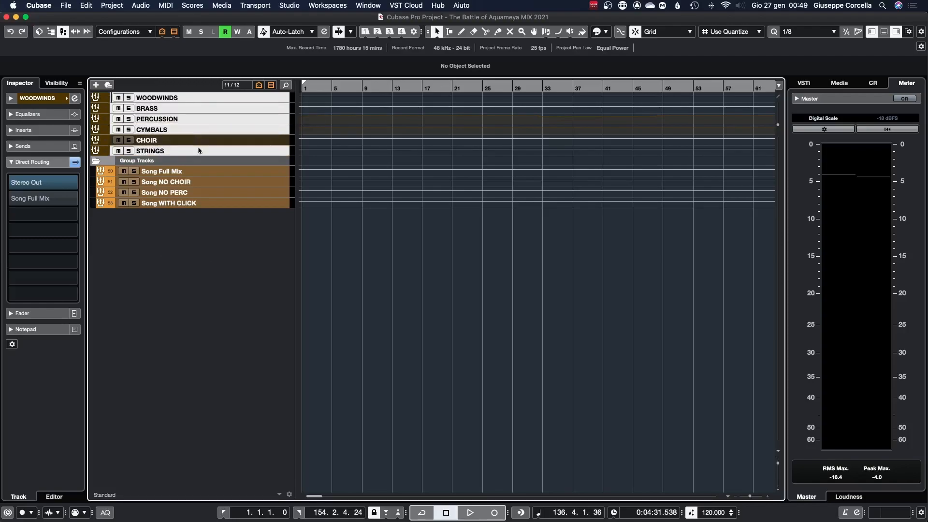
pyautogui.click(43, 214)
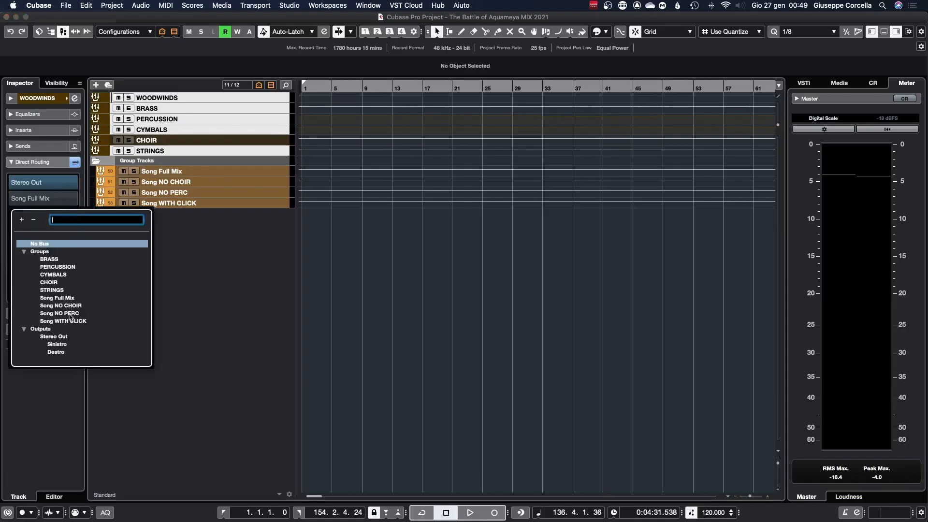
pyautogui.click(72, 306)
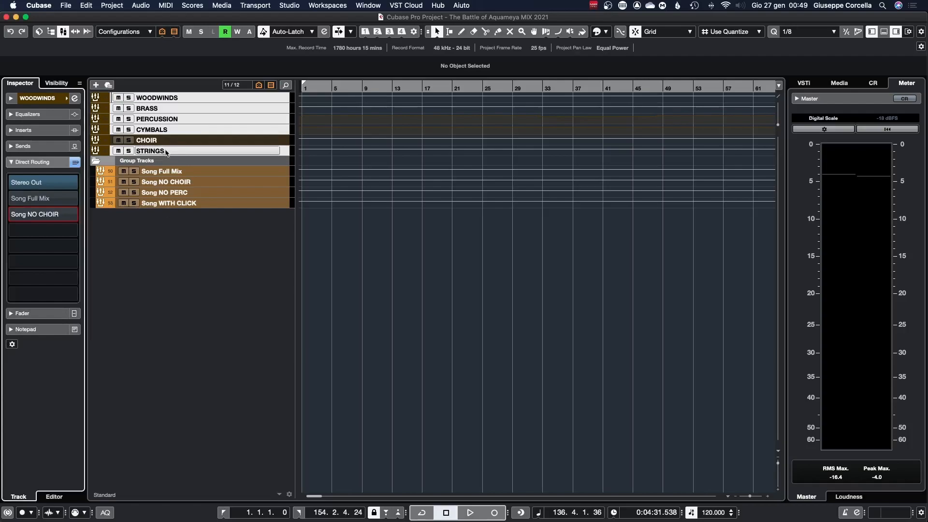
# Step: Select every instrument group except PERCUSSION and add Song NO PERC as a direct routing destination
pyautogui.click(191, 193)
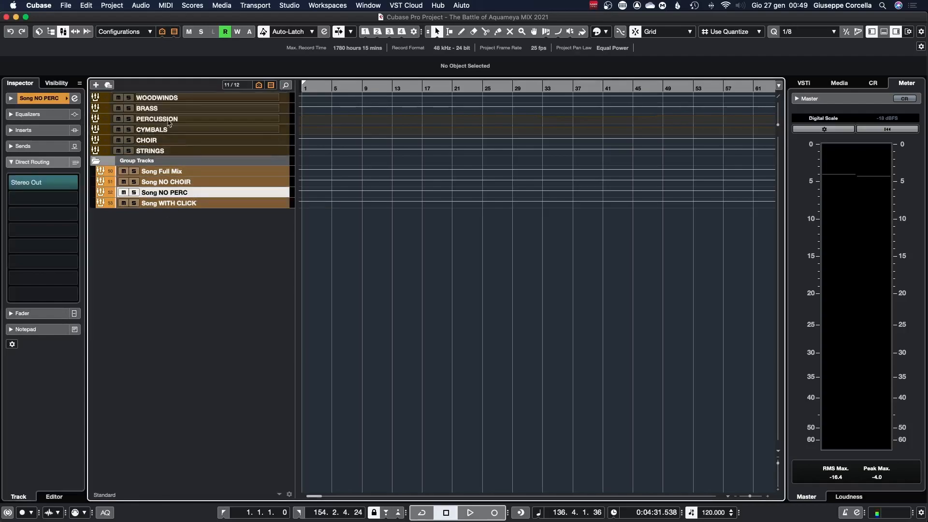
pyautogui.click(190, 121)
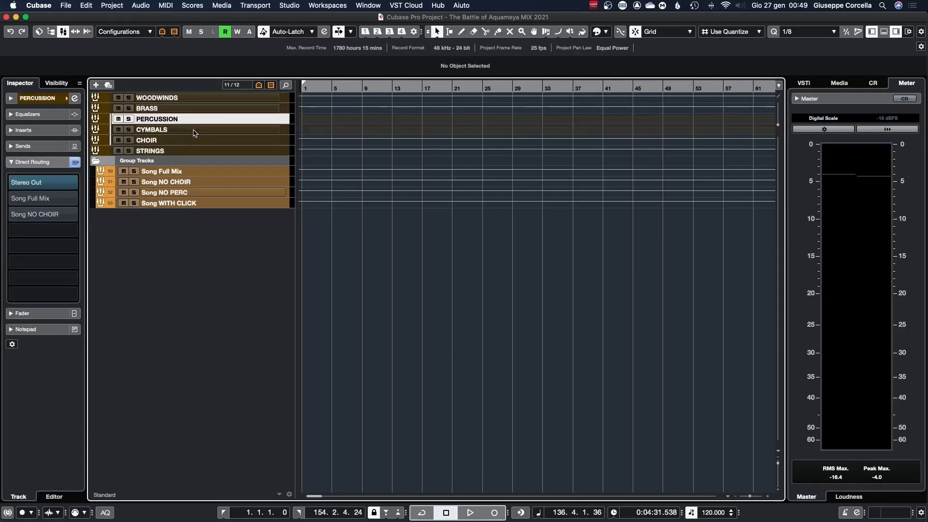
pyautogui.click(187, 98)
pyautogui.click(191, 110)
pyautogui.keyDown('super'); pyautogui.click(193, 99); pyautogui.keyUp('super')
pyautogui.keyDown('super'); pyautogui.click(194, 130); pyautogui.keyUp('super')
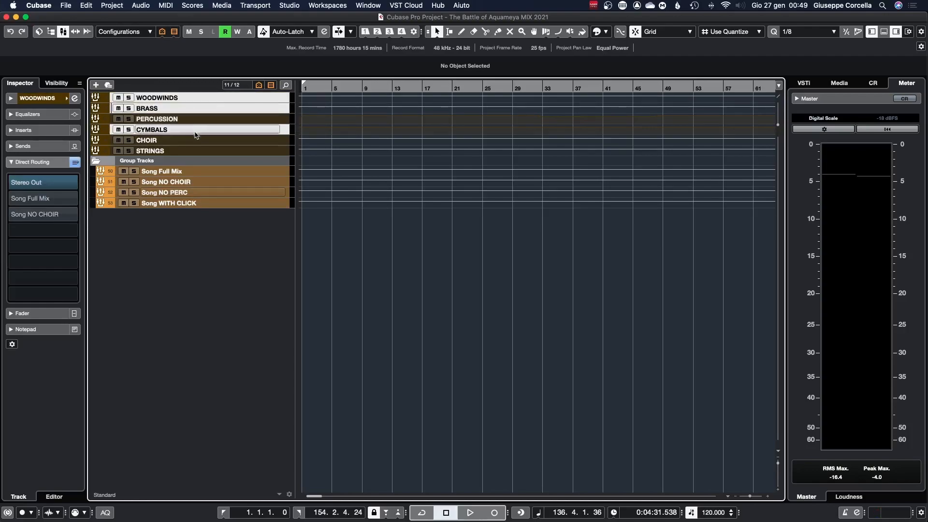
pyautogui.keyDown('super'); pyautogui.click(195, 140); pyautogui.keyUp('super')
pyautogui.keyDown('super'); pyautogui.click(195, 151); pyautogui.keyUp('super')
pyautogui.click(68, 230)
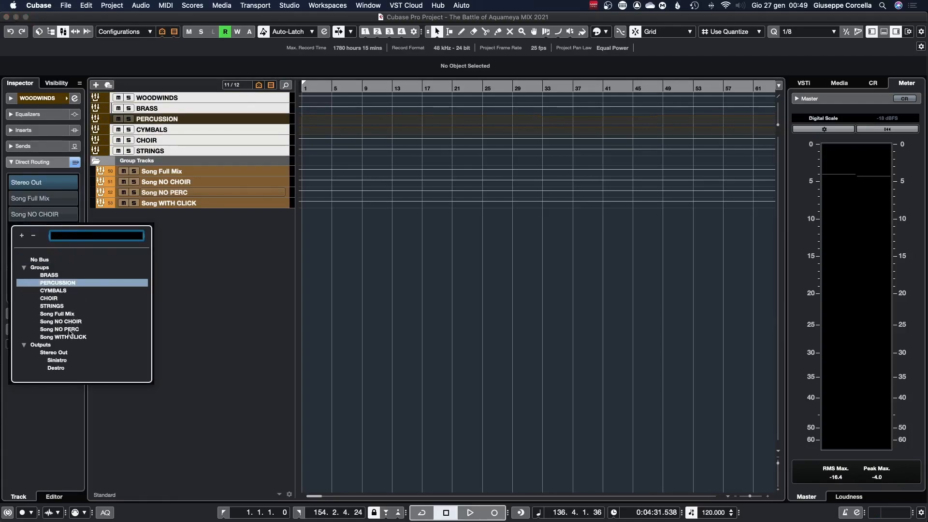
pyautogui.click(69, 330)
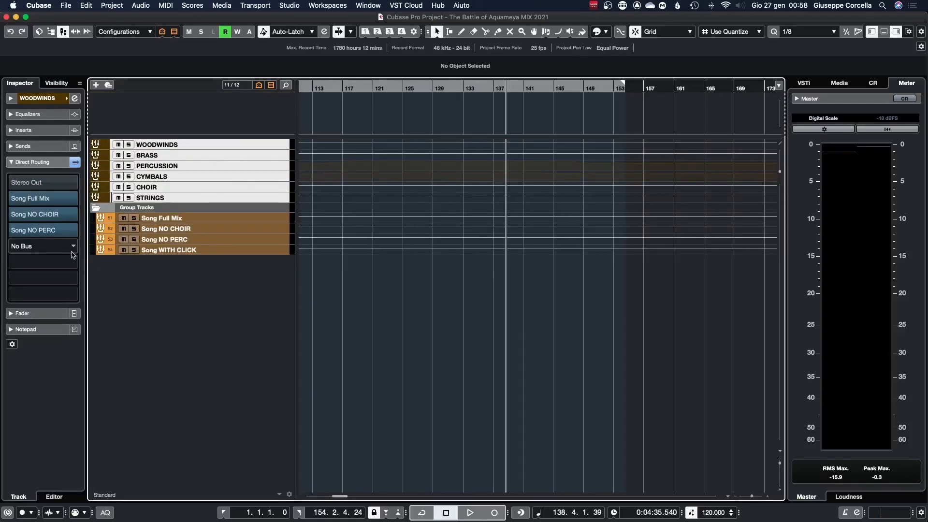
# Step: Add Song WITH CLICK as a direct routing destination of the instrument groups, reviewing each group's routing
pyautogui.click(73, 248)
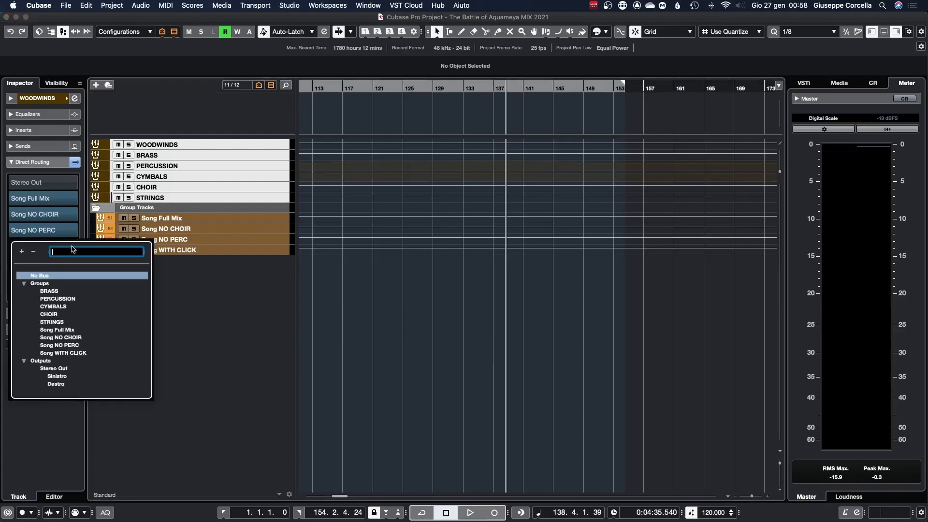
pyautogui.click(75, 357)
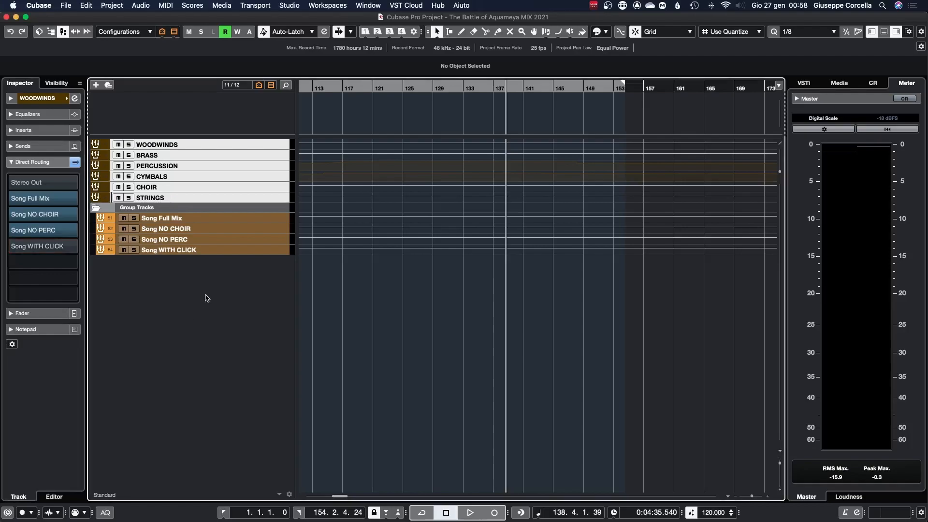
pyautogui.click(203, 187)
pyautogui.click(203, 180)
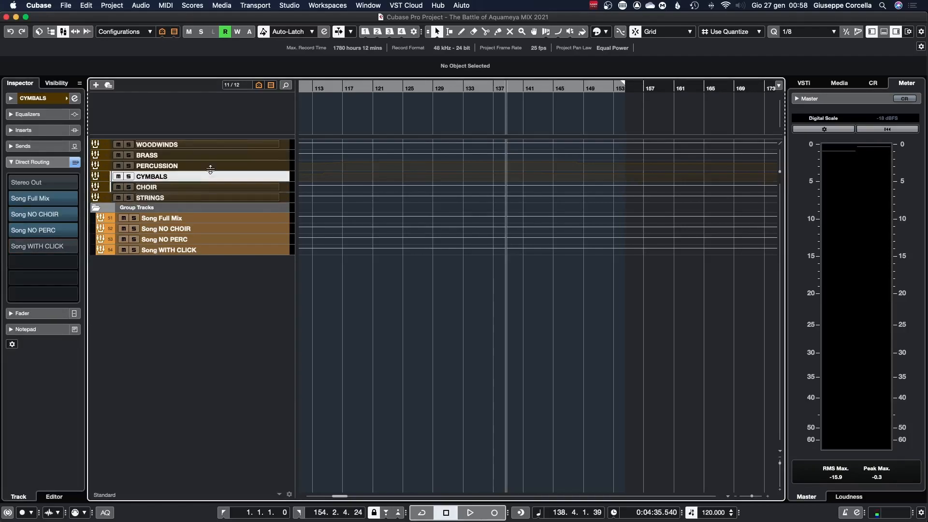
pyautogui.click(209, 169)
pyautogui.click(209, 189)
pyautogui.click(206, 198)
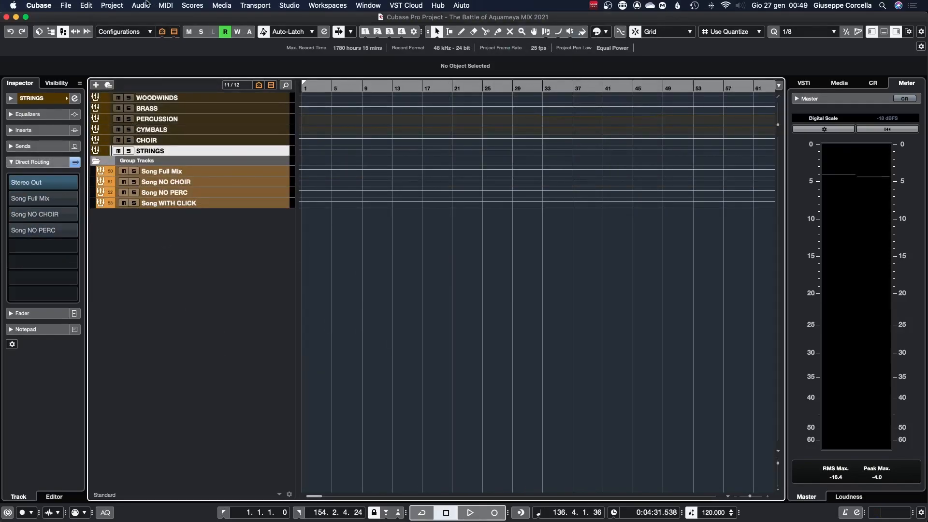
# Step: Render an audio click between the locators and route the new Audio Click track directly to Song WITH CLICK
pyautogui.click(111, 6)
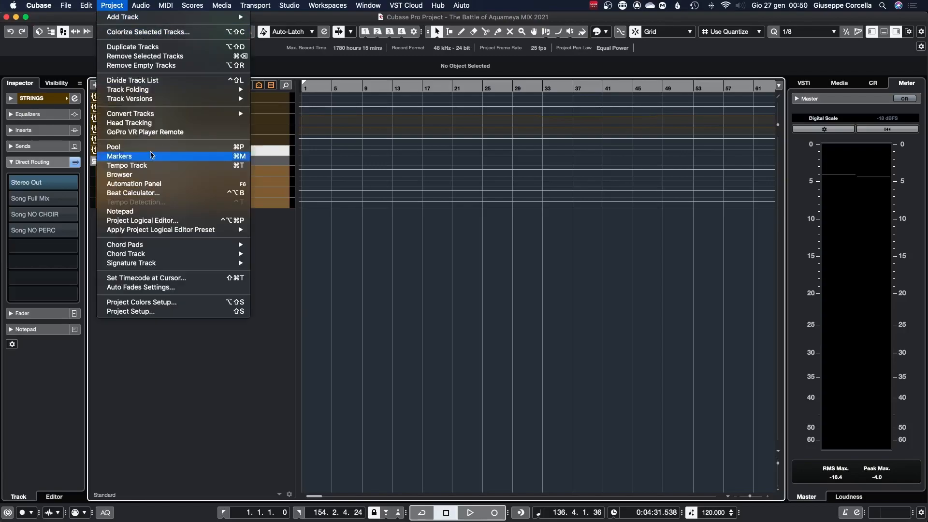
pyautogui.moveTo(160, 266)
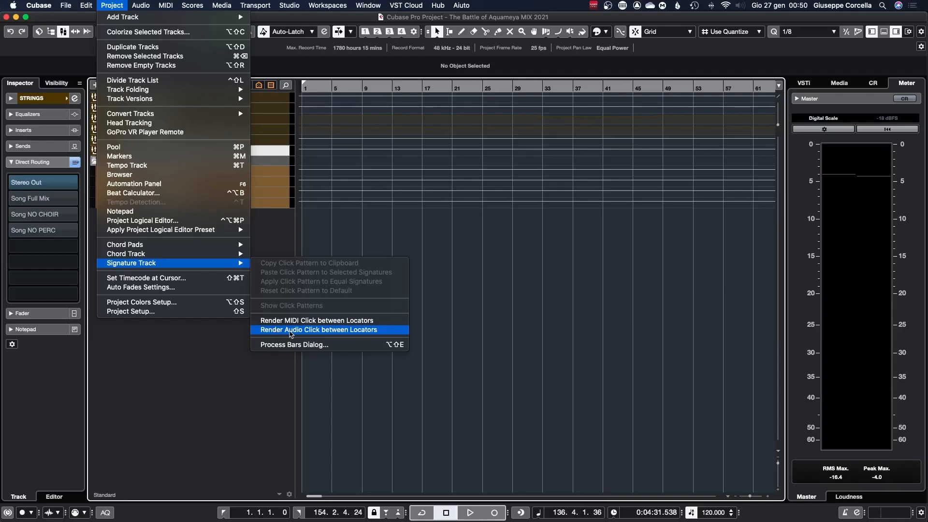
pyautogui.click(324, 331)
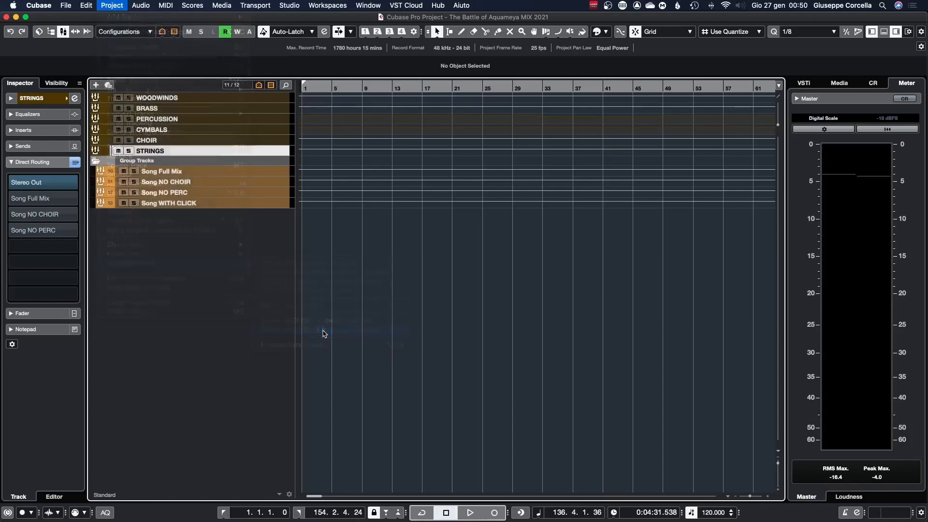
pyautogui.moveTo(225, 118); pyautogui.dragTo(226, 147)
pyautogui.hscroll(10, 416, 112)
pyautogui.hscroll(-10, 416, 113)
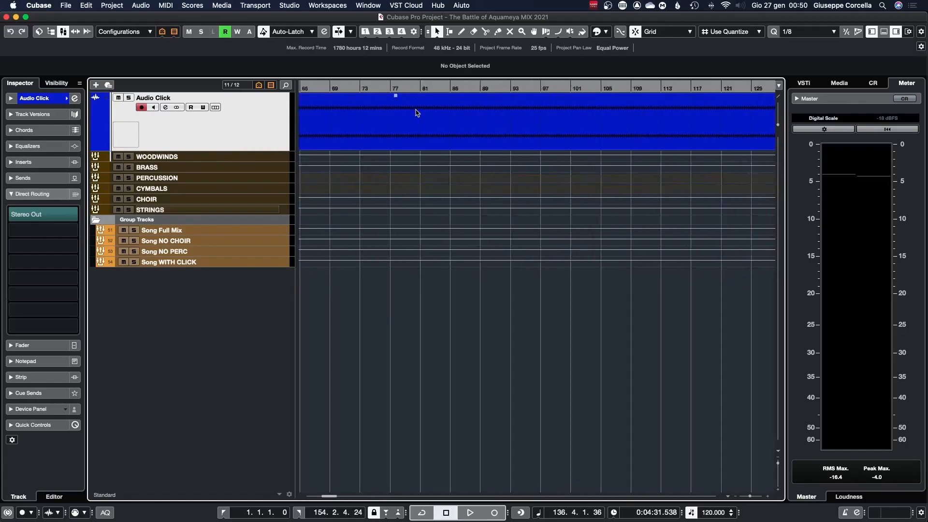
pyautogui.click(68, 231)
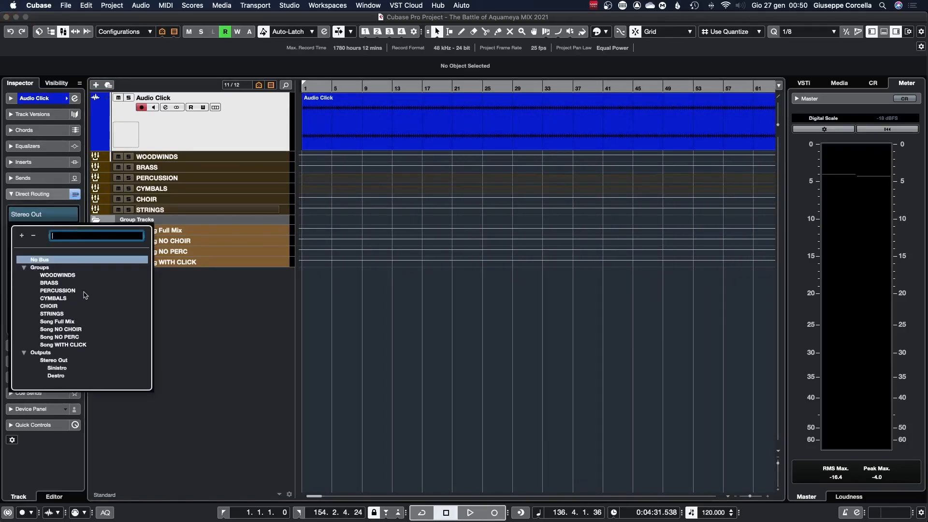
pyautogui.click(60, 345)
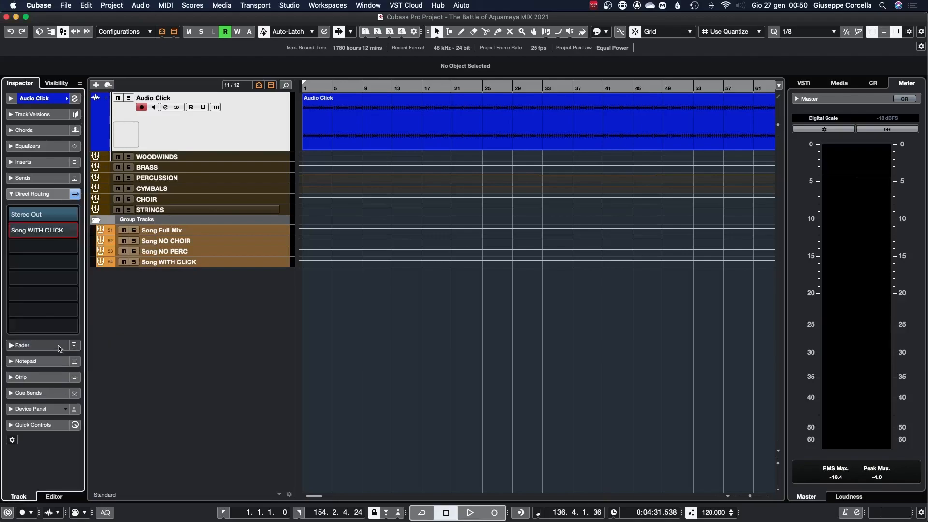
# Step: Show all track types in the track list
pyautogui.click(271, 85)
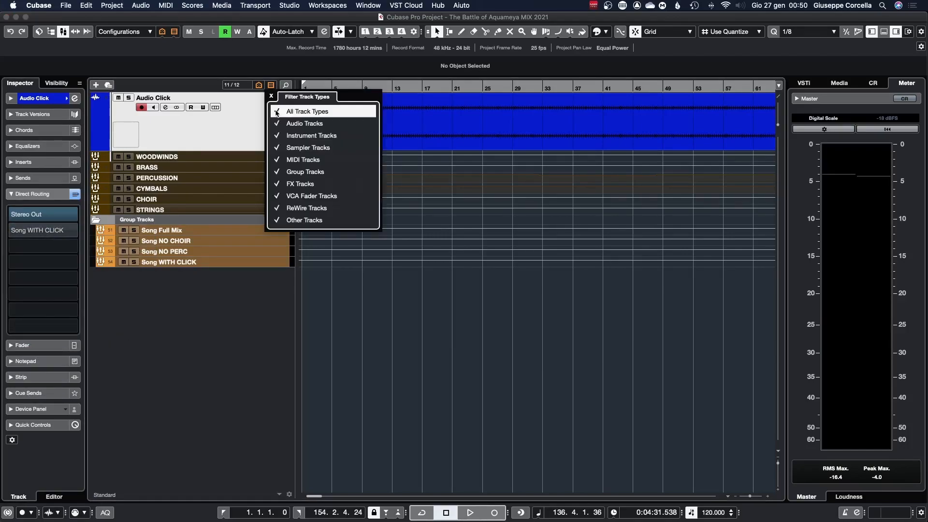
pyautogui.click(277, 112)
pyautogui.click(691, 201)
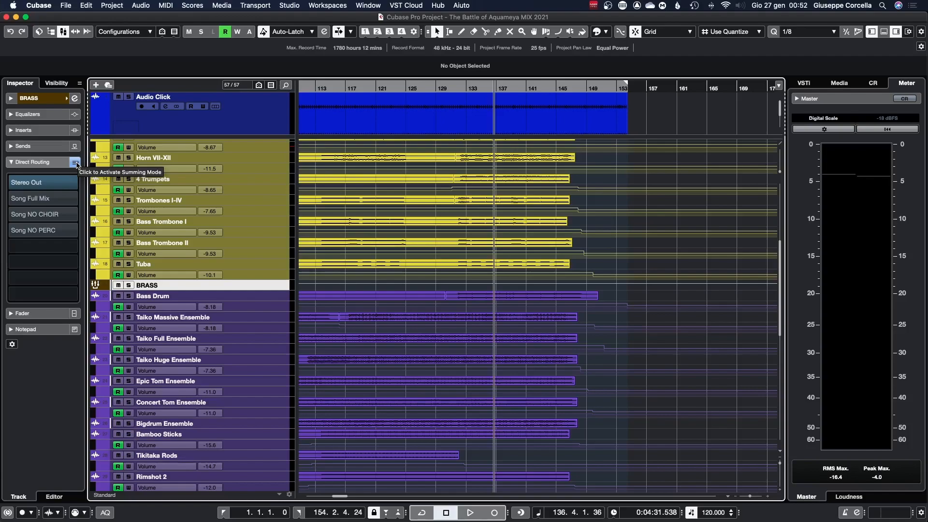
# Step: Toggle summing mode on the BRASS group and switch between its direct routing destinations
pyautogui.click(75, 163)
pyautogui.click(58, 198)
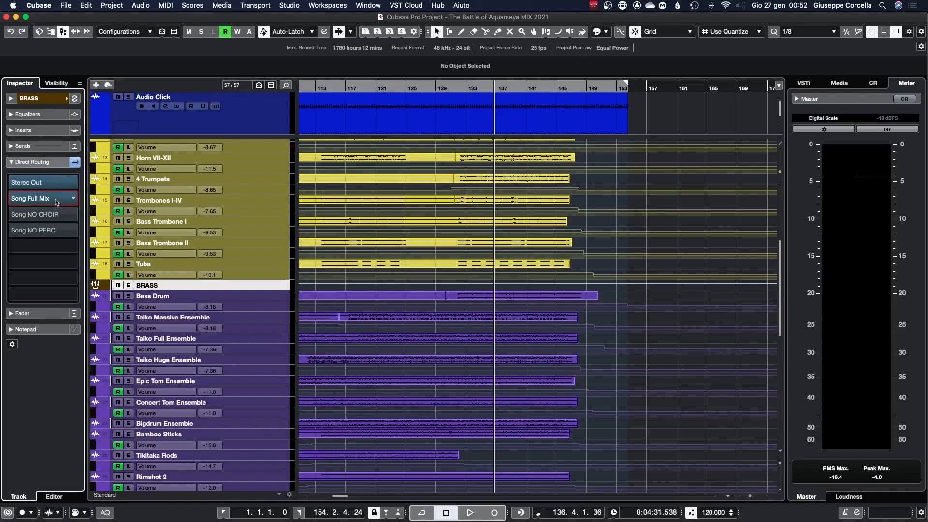
pyautogui.click(55, 214)
pyautogui.click(55, 231)
pyautogui.click(57, 233)
pyautogui.click(53, 214)
pyautogui.click(50, 199)
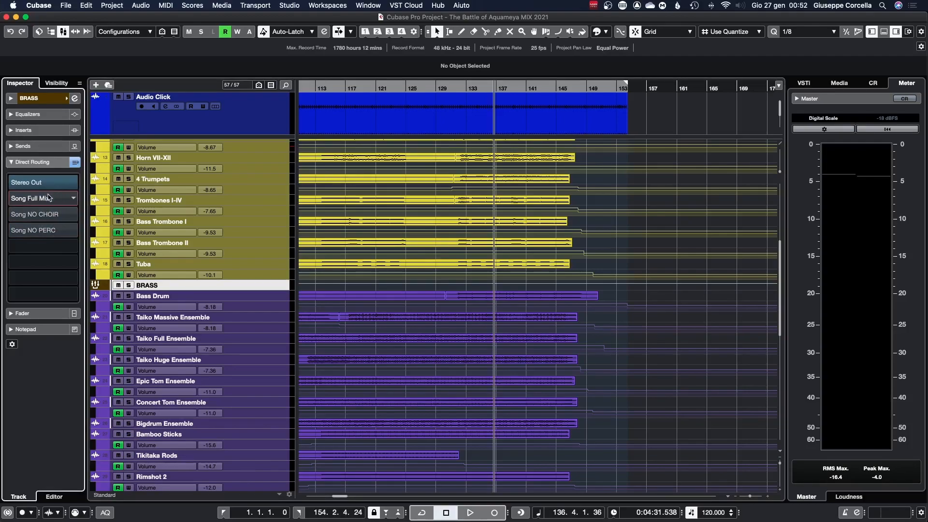
pyautogui.click(48, 199)
pyautogui.click(49, 215)
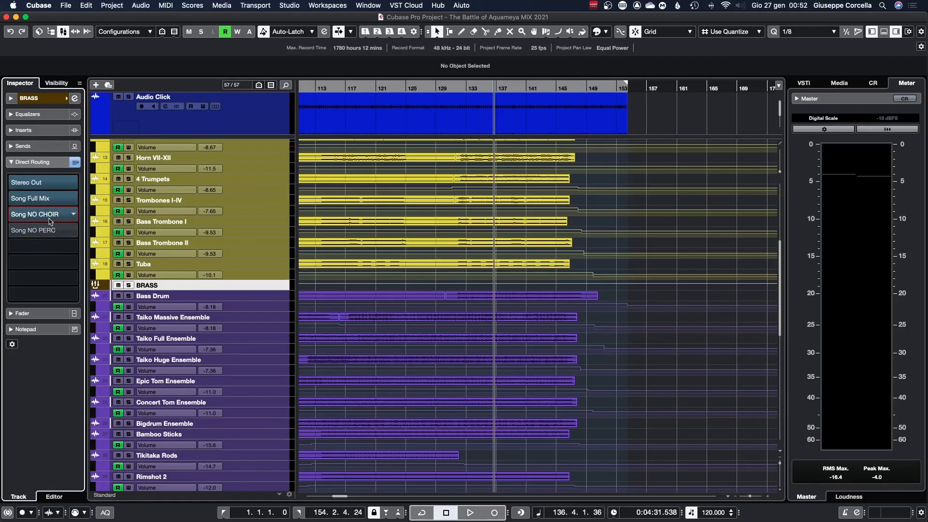
pyautogui.click(50, 232)
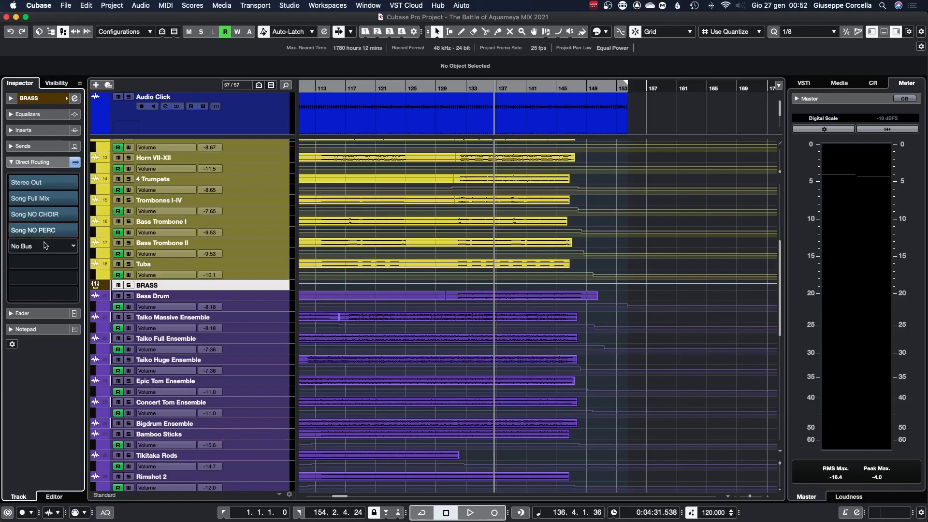
pyautogui.click(44, 230)
pyautogui.click(44, 214)
pyautogui.click(44, 198)
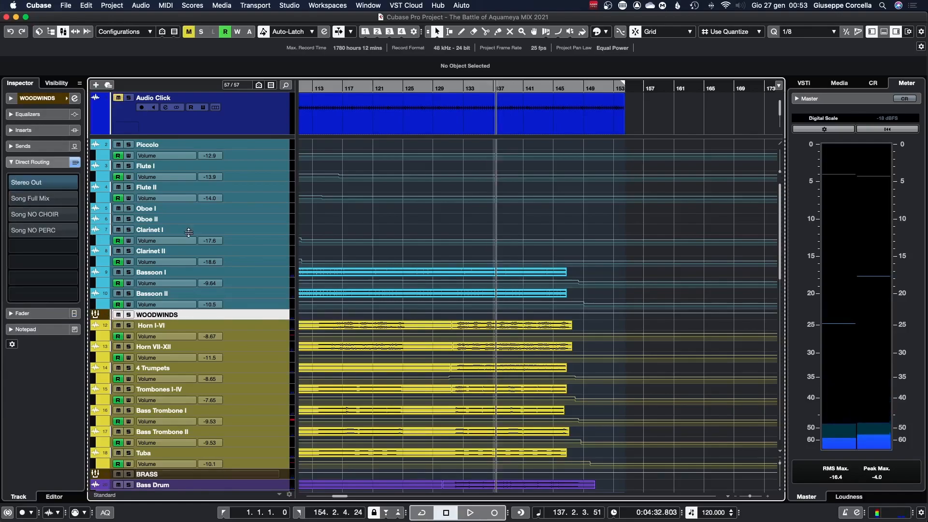
# Step: Play back the project while scrolling through the tracks
pyautogui.scroll(-3, 532, 237)
pyautogui.scroll(3, 532, 237)
pyautogui.press('space')
pyautogui.scroll(-15, 532, 237)
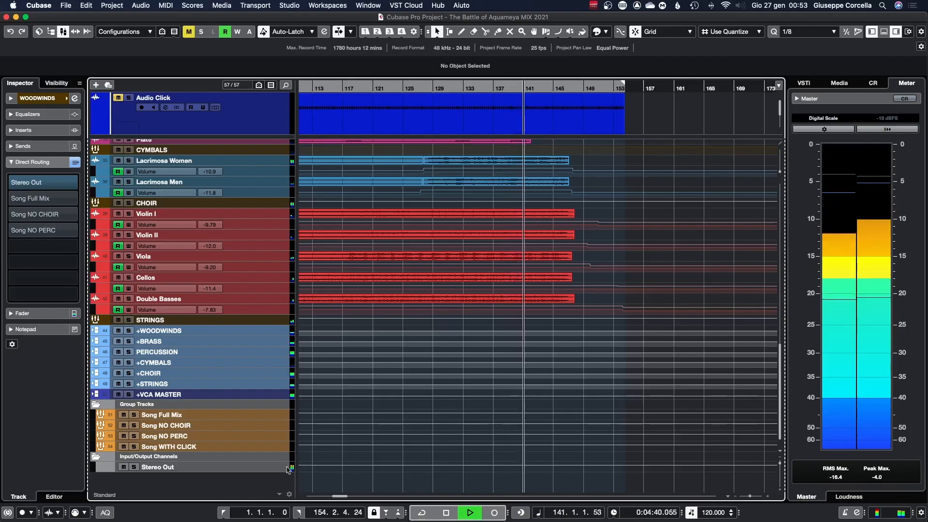
pyautogui.press('space')
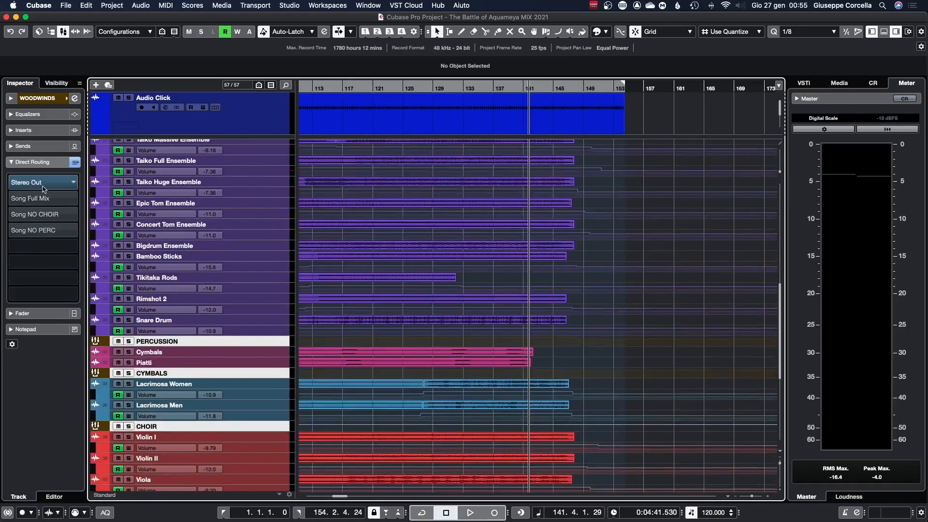
# Step: Activate the Song Full Mix, Song NO CHOIR and Song NO PERC destinations on the WOODWINDS group
pyautogui.click(44, 199)
pyautogui.click(45, 214)
pyautogui.click(48, 230)
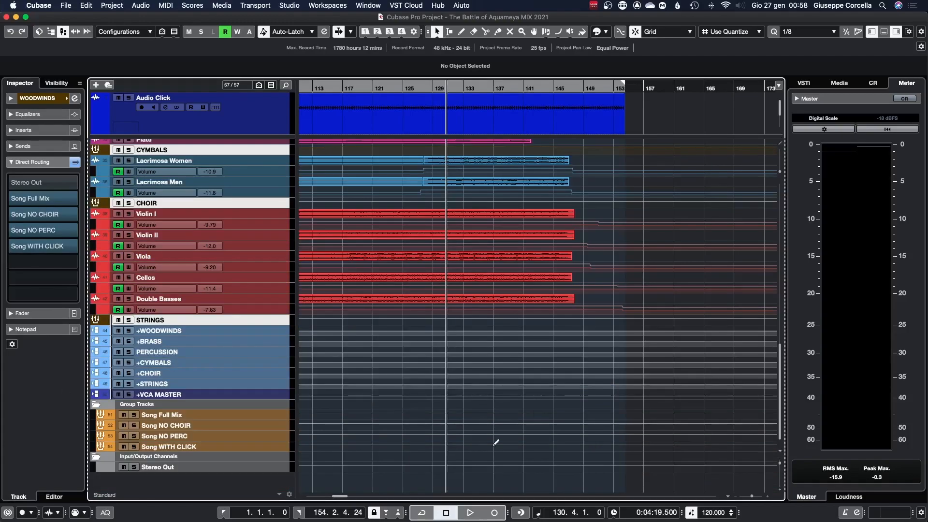
# Step: Select and solo the Song Full Mix group
pyautogui.click(249, 414)
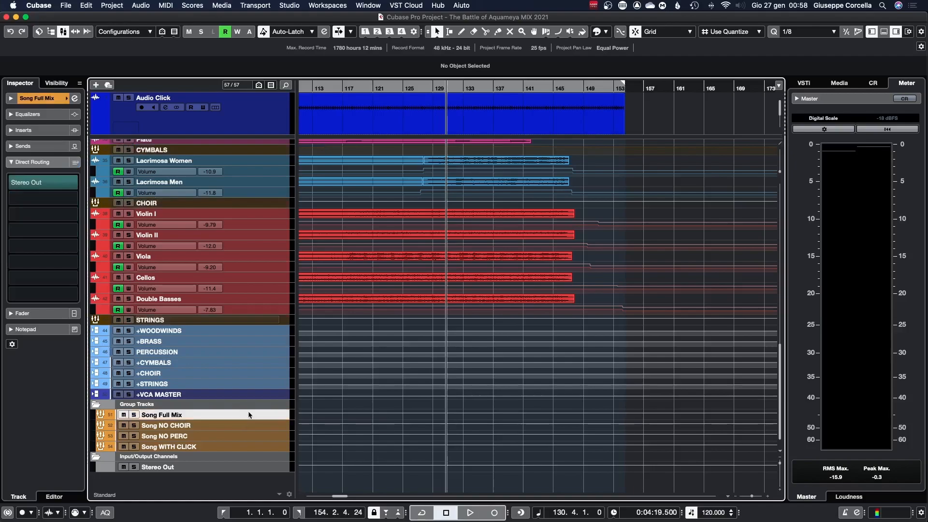
pyautogui.click(134, 415)
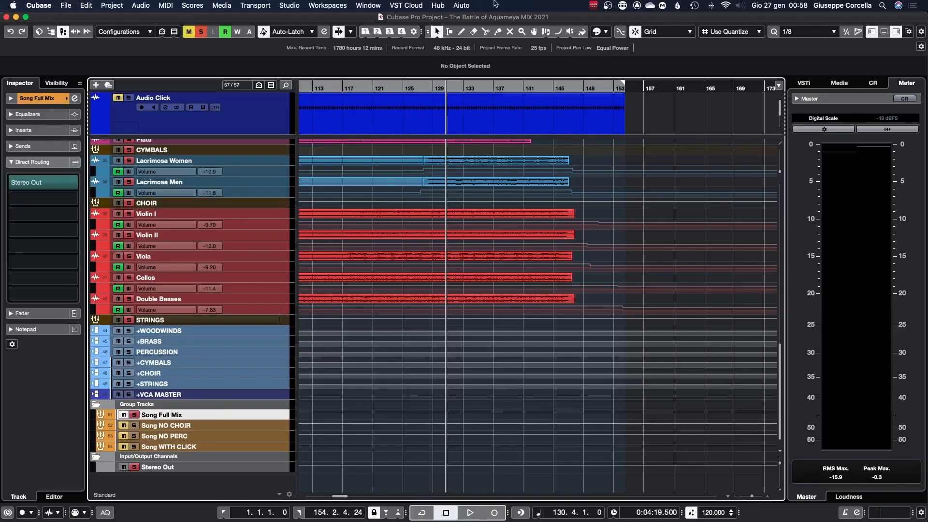
# Step: Set a cycle around the Lacrimosa Women event and play the passage back
pyautogui.click(419, 87)
pyautogui.click(422, 86)
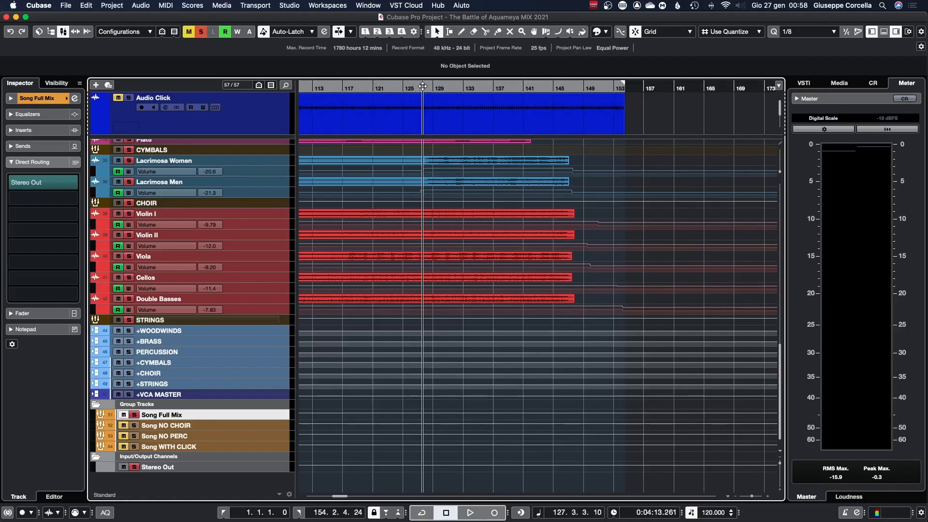
pyautogui.click(549, 159)
pyautogui.press('p')
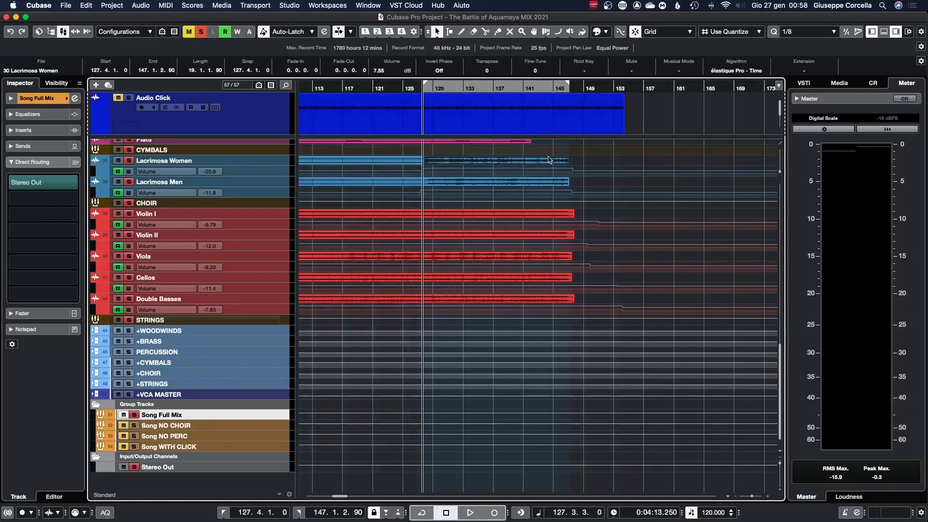
pyautogui.press('KP_Divide')
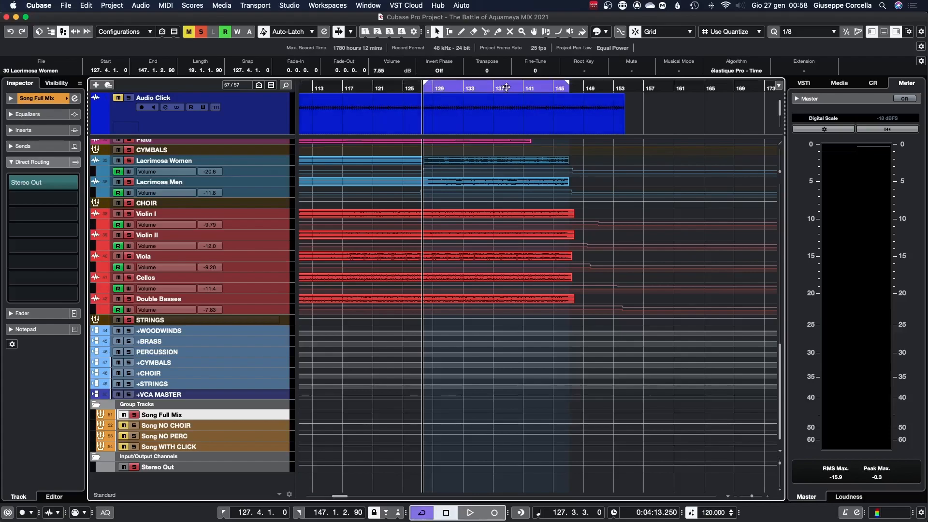
pyautogui.press('space')
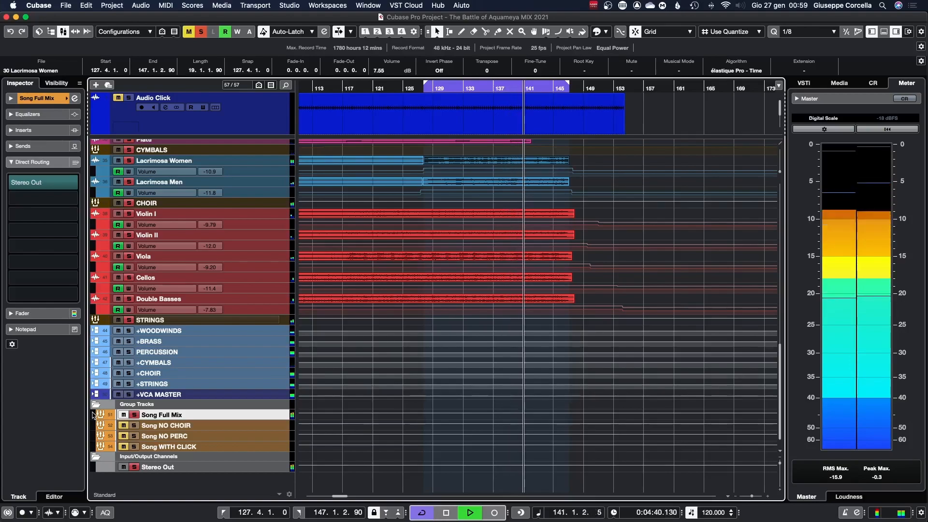
pyautogui.press('space')
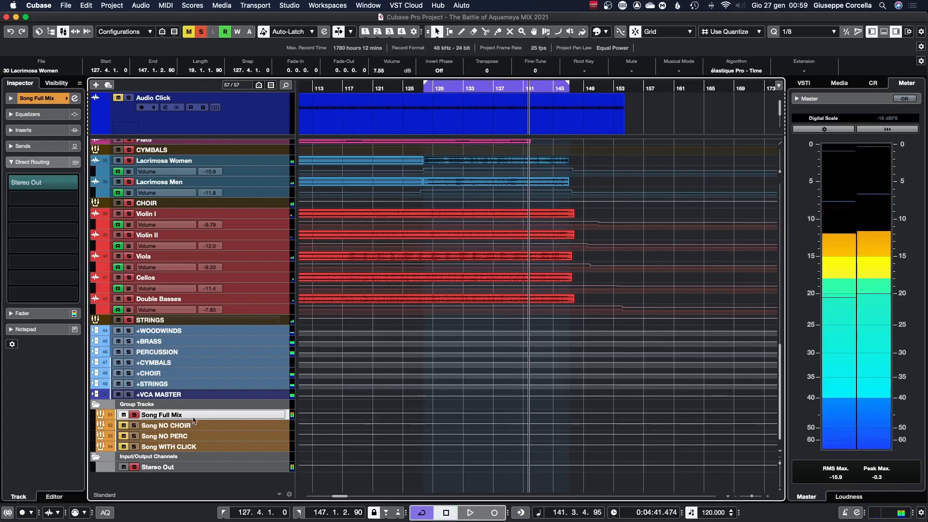
# Step: Solo Song NO CHOIR and play the cycled passage back
pyautogui.keyDown('super'); pyautogui.click(134, 425); pyautogui.keyUp('super')
pyautogui.press('KP_0')
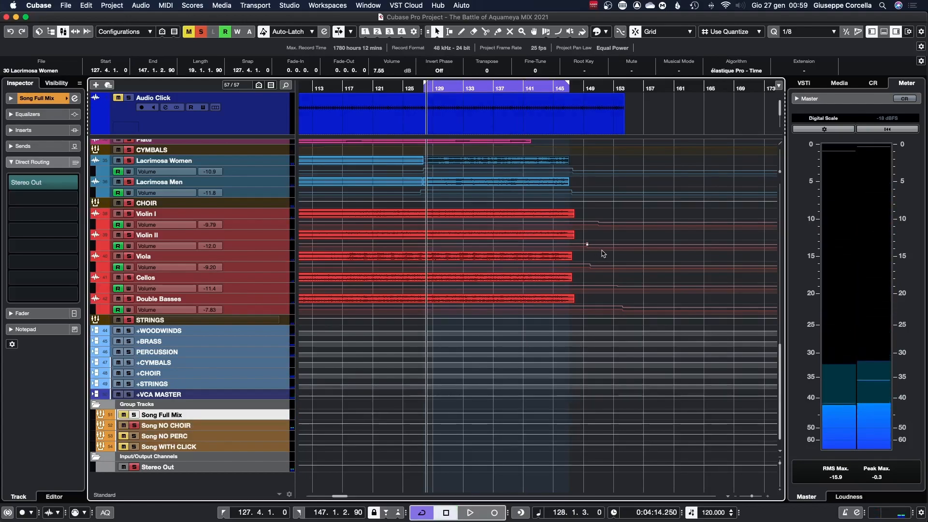
pyautogui.press('space')
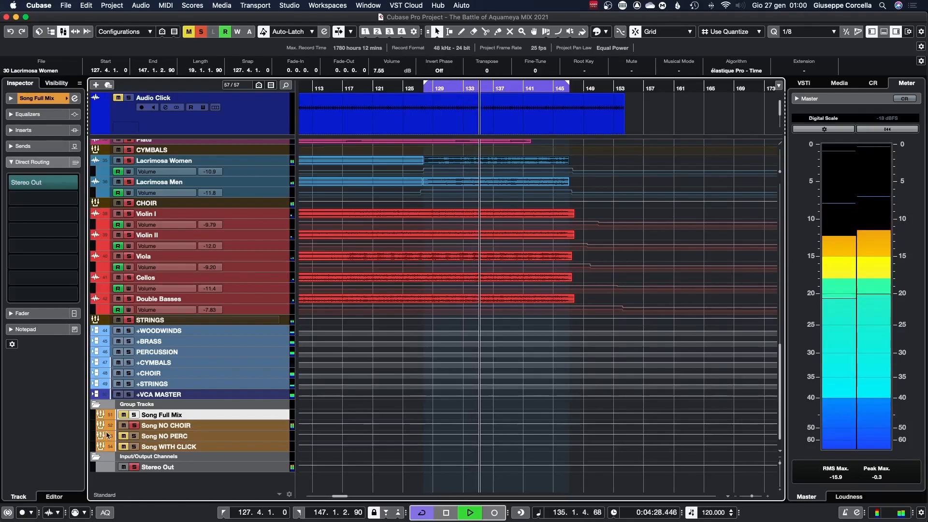
pyautogui.press('space')
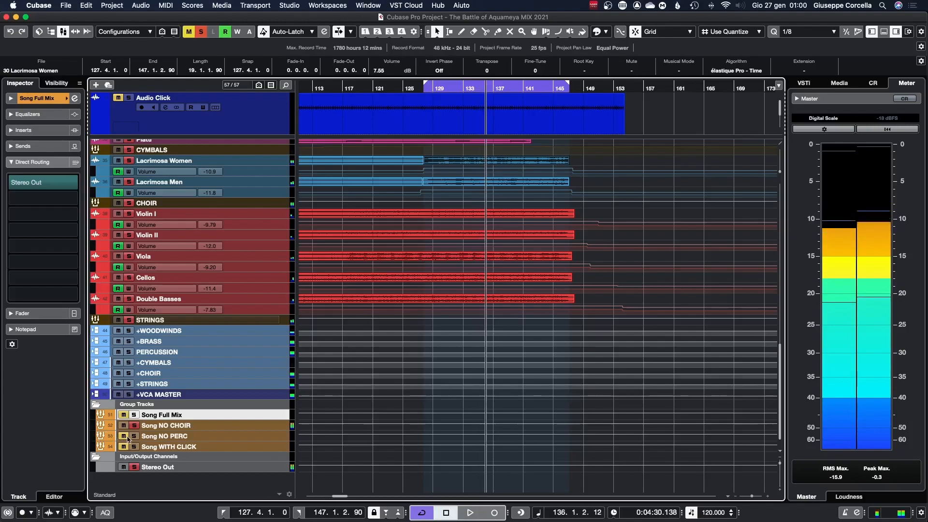
# Step: Return to the start of the cycle and play the passage back again
pyautogui.click(431, 87)
pyautogui.press('space')
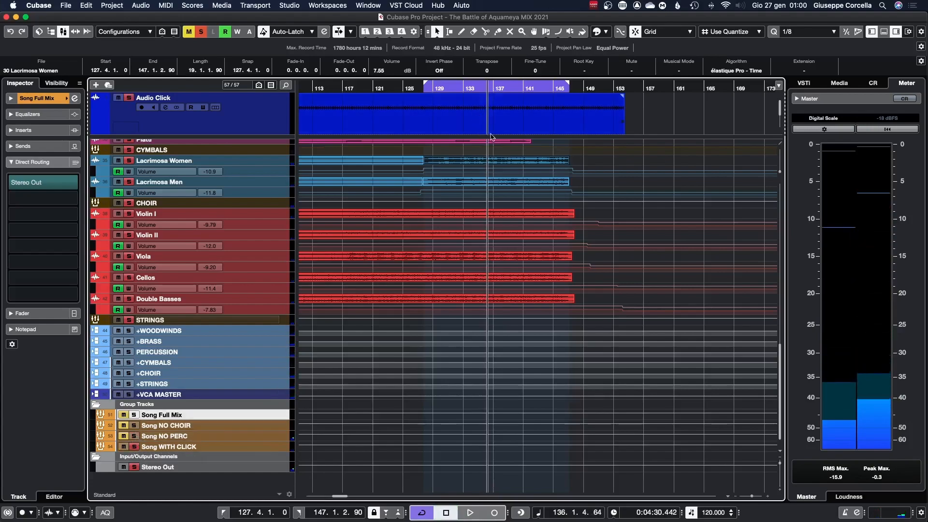
pyautogui.press('space')
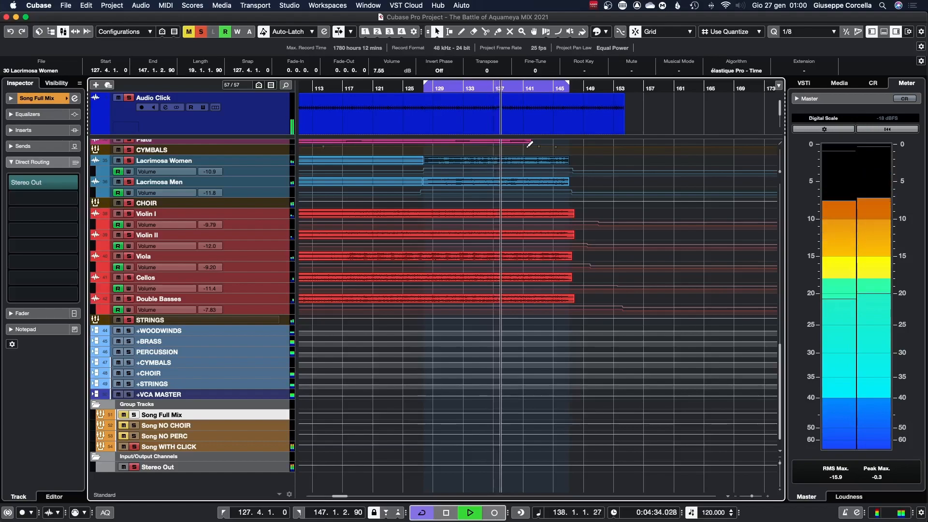
pyautogui.press('space')
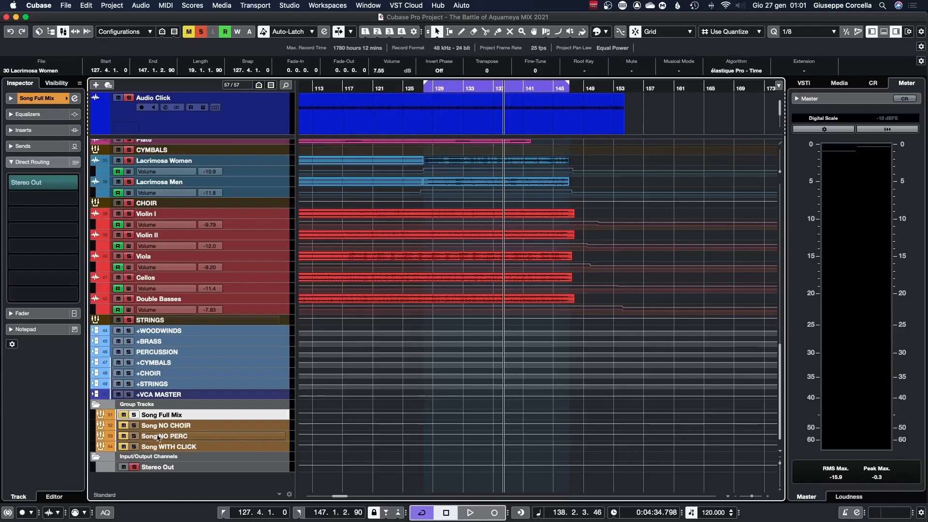
# Step: Solo the Song WITH CLICK group track
pyautogui.click(134, 446)
pyautogui.scroll(10, 102, 343)
pyautogui.scroll(-10, 41, 383)
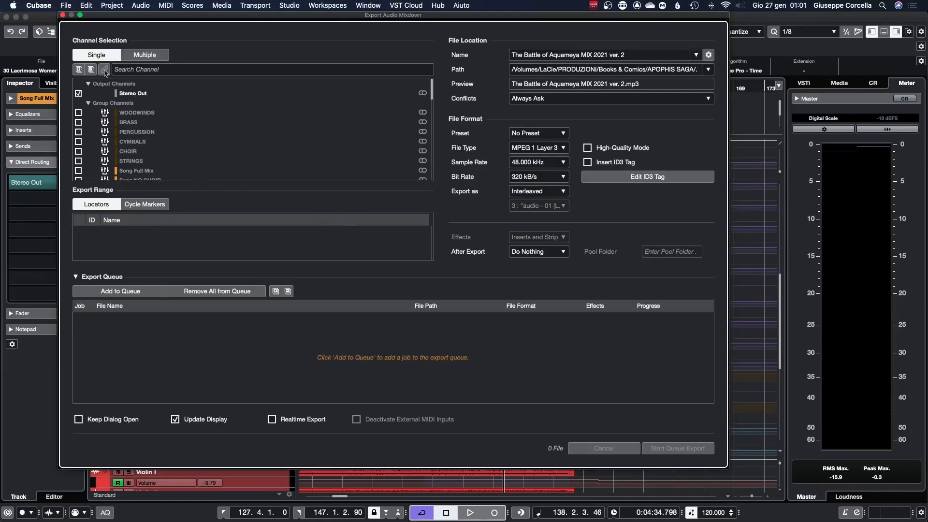
# Step: In the audio mixdown export, switch to multiple channels and tick Song Full Mix, Song NO CHOIR, Song NO PERC and Song WITH CLICK
pyautogui.click(145, 55)
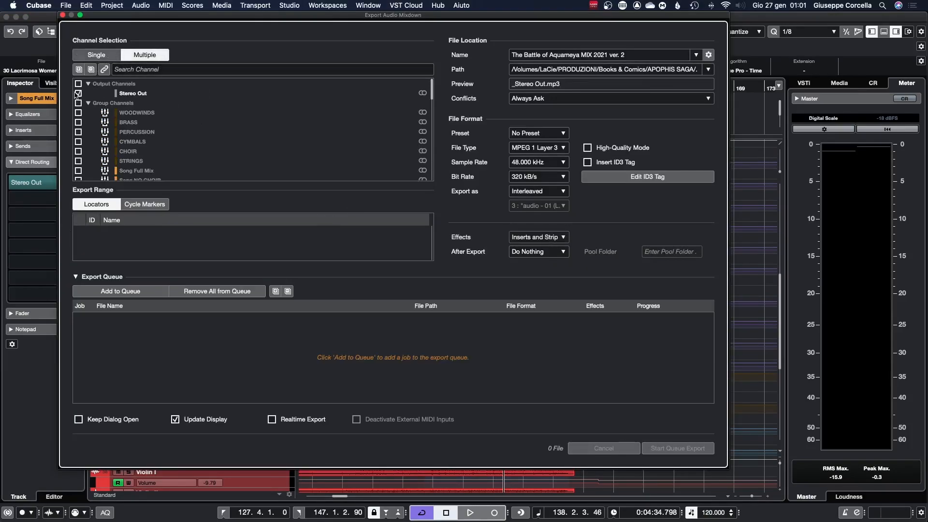
pyautogui.scroll(-3, 87, 104)
pyautogui.click(77, 97)
pyautogui.click(77, 107)
pyautogui.click(77, 116)
pyautogui.click(77, 125)
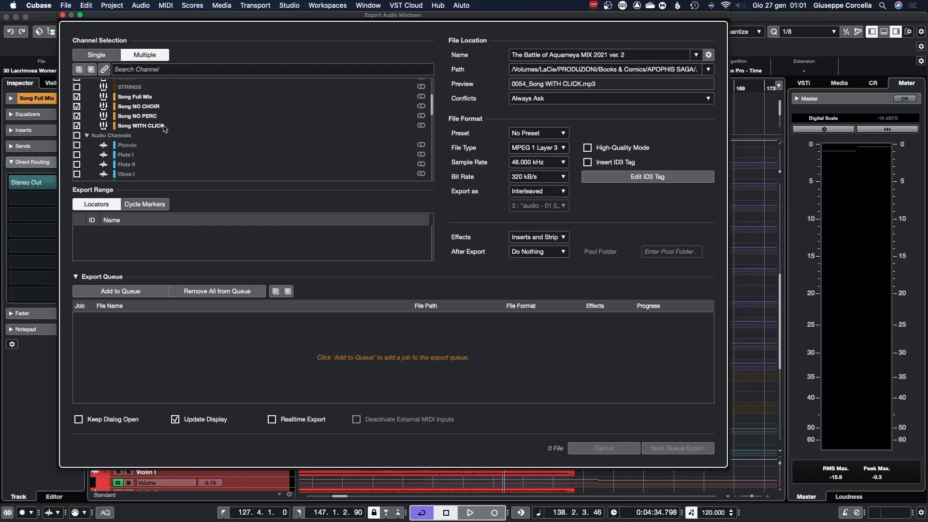
# Step: Create a file naming scheme named Song from channel number, channel type and channel name, hyphen-separated with three digits
pyautogui.click(709, 55)
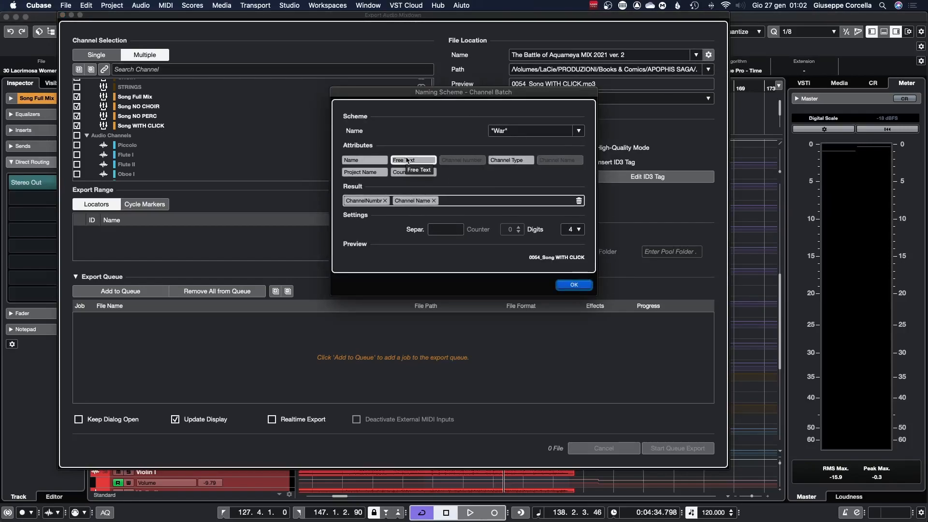
pyautogui.moveTo(365, 172); pyautogui.dragTo(393, 205)
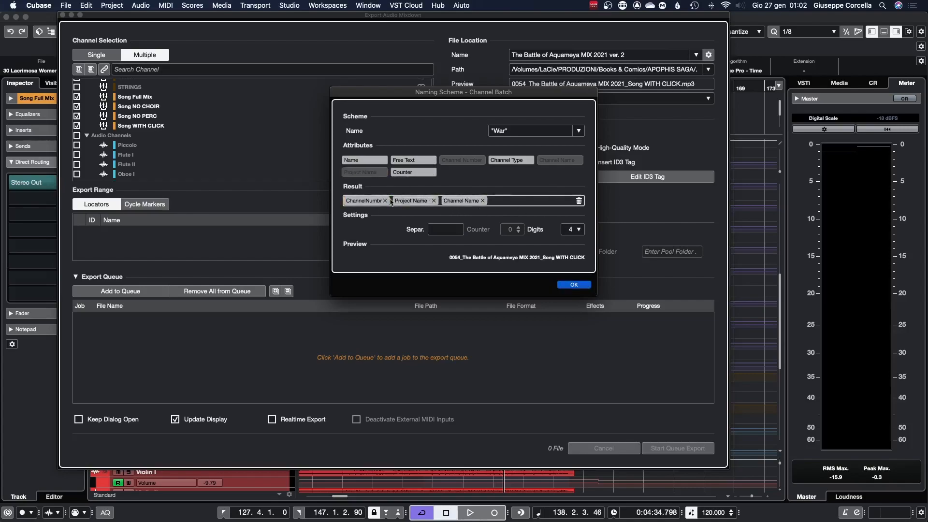
pyautogui.click(433, 201)
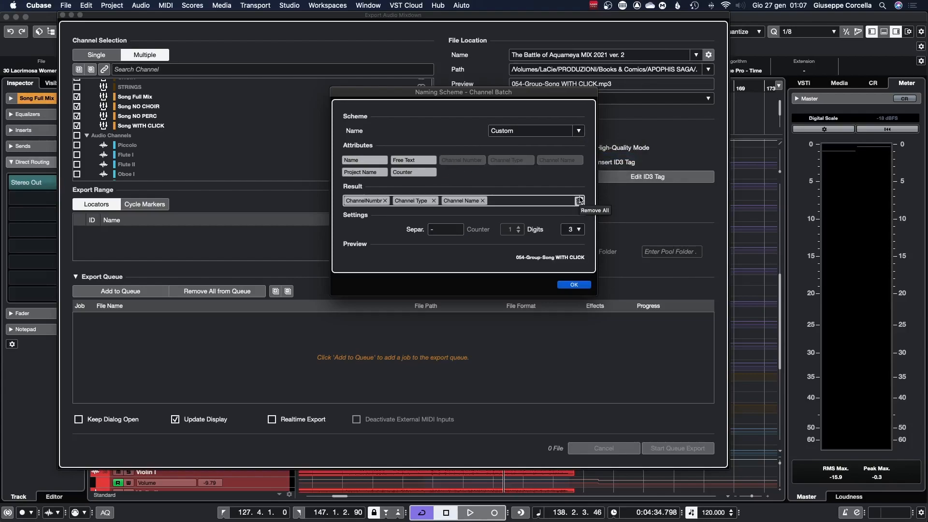
pyautogui.click(531, 132)
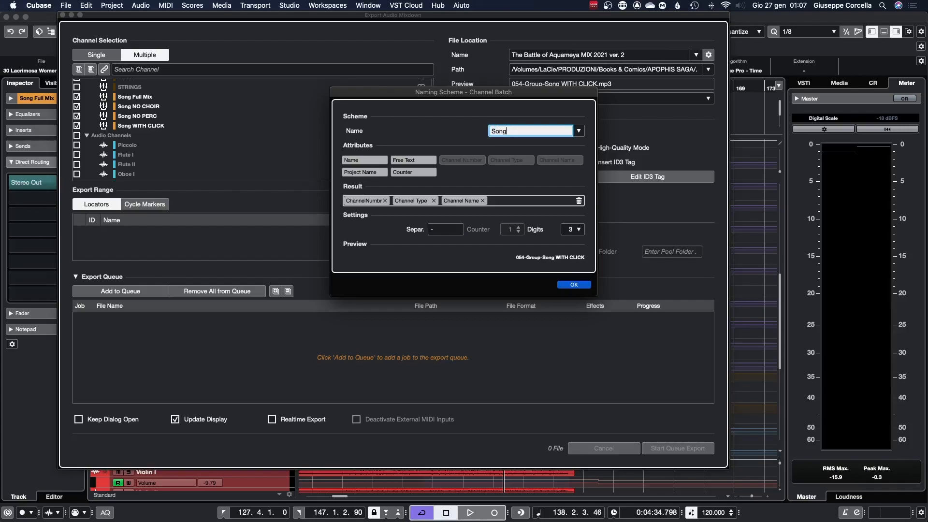
pyautogui.press('Return')
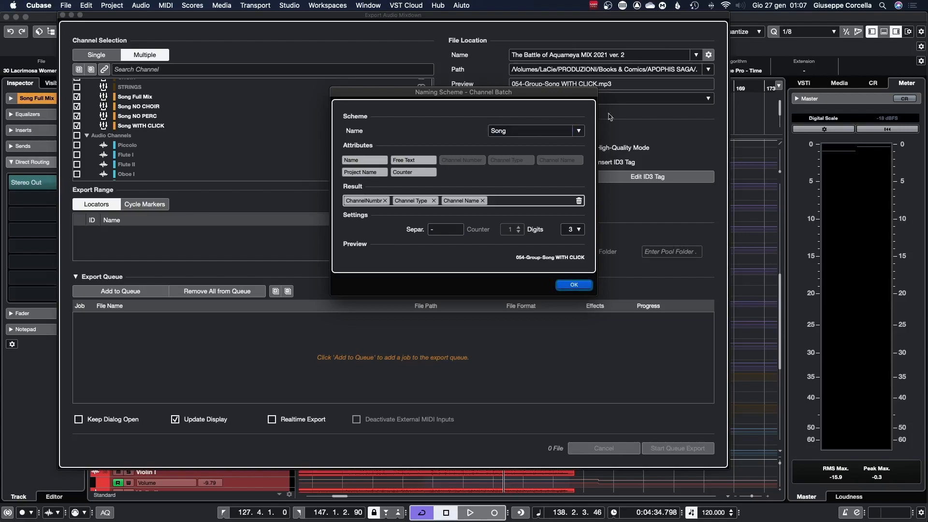
# Step: Apply the Song naming scheme to the channel batch and confirm the naming dialog
pyautogui.click(580, 131)
pyautogui.click(597, 138)
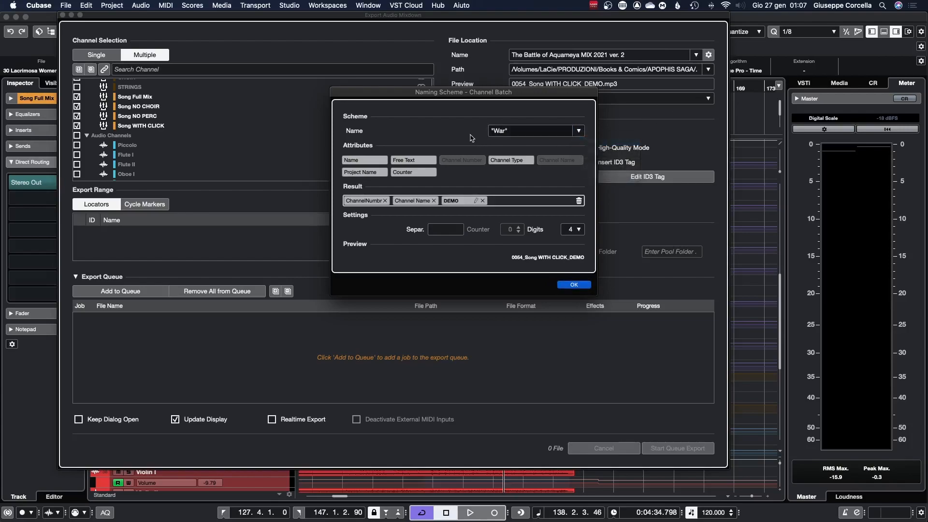
pyautogui.click(580, 131)
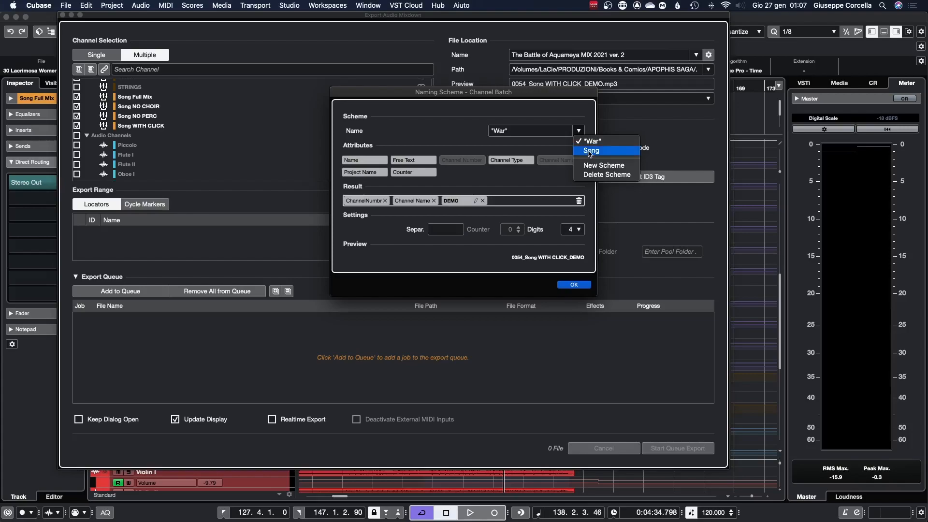
pyautogui.click(590, 151)
pyautogui.press('Return')
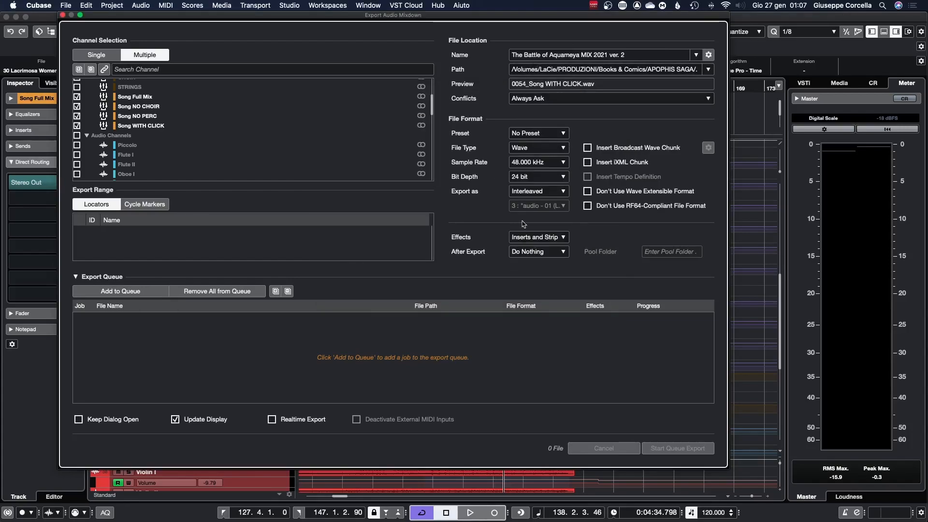
# Step: Add the four-file channel batch to the export queue and start the queue export
pyautogui.click(120, 291)
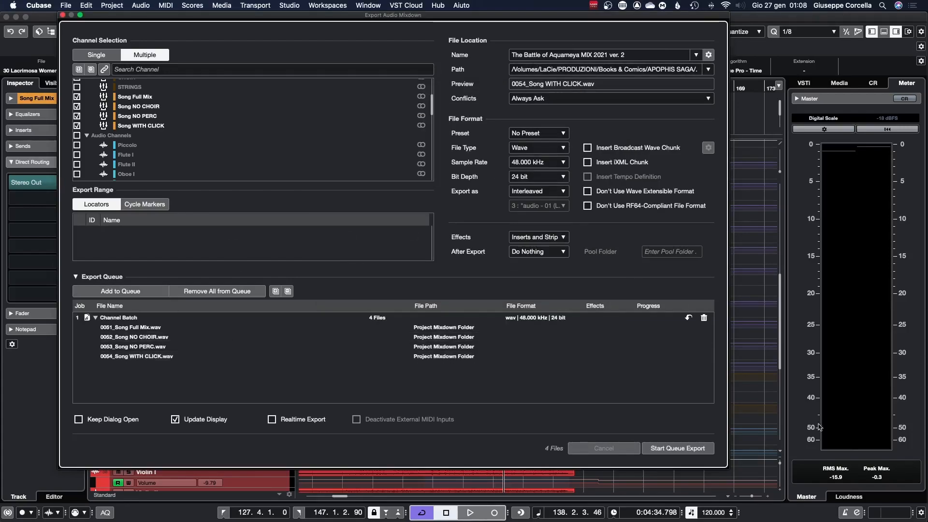
pyautogui.click(669, 451)
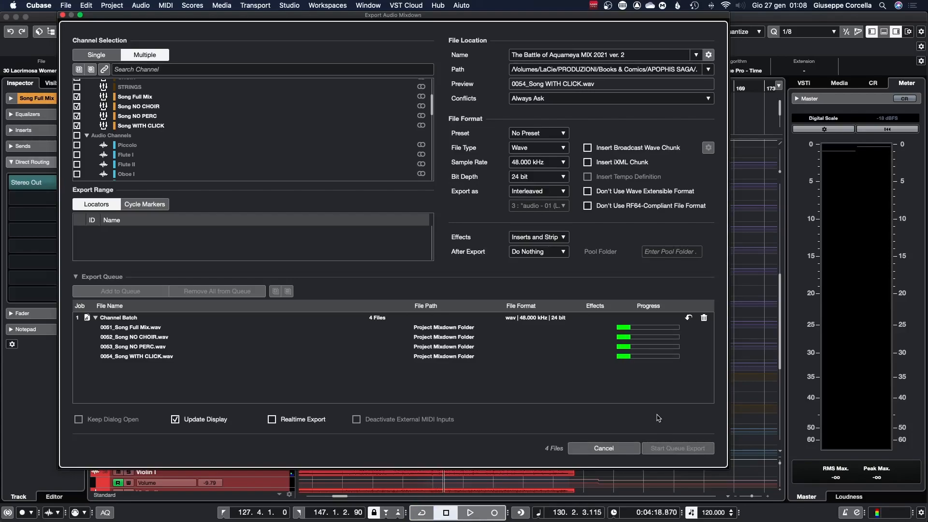
pyautogui.click(624, 450)
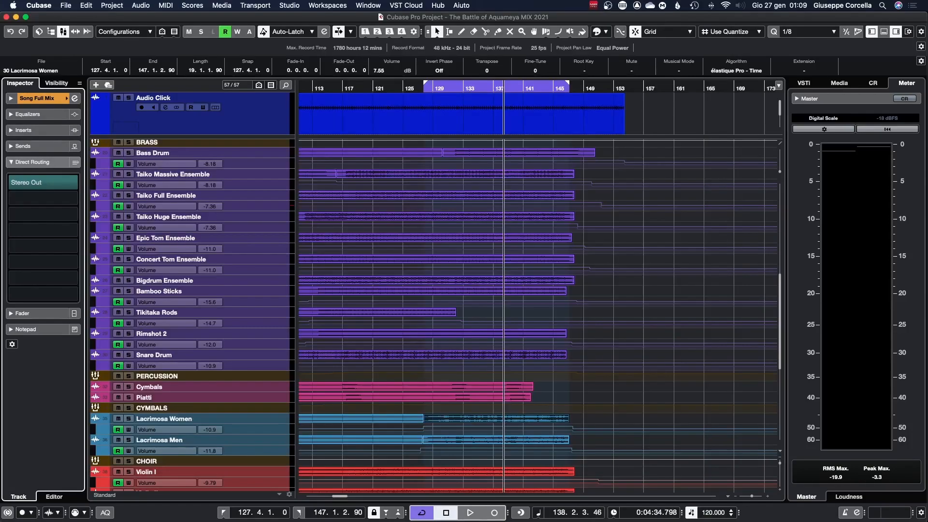